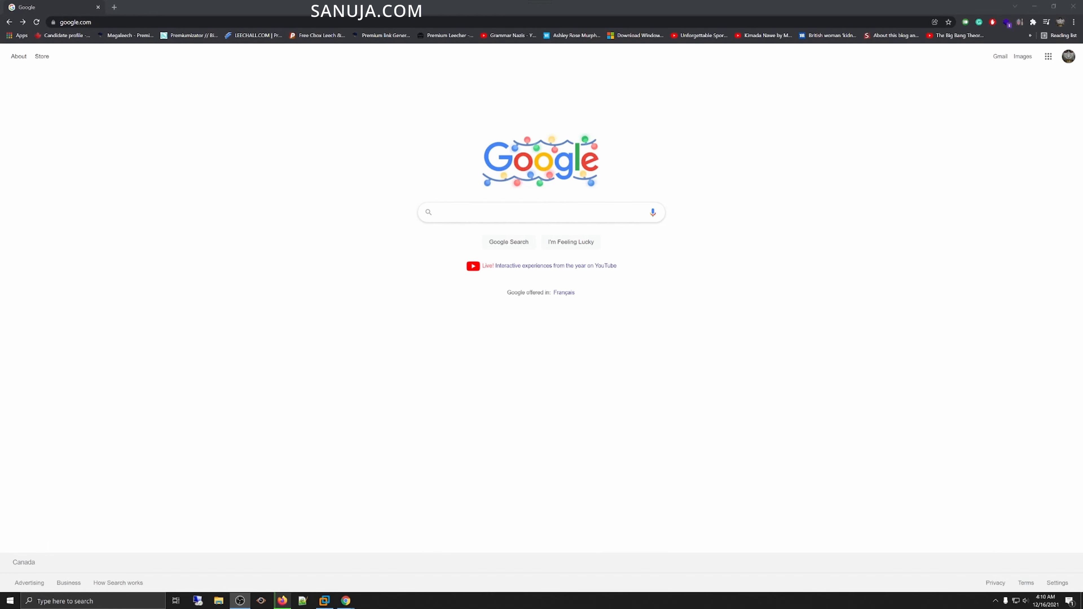
Step: Search Google for download windows 11 and open Microsoft's Download Windows 11 page
{"action": "left_click", "coordinate": [541, 212]}
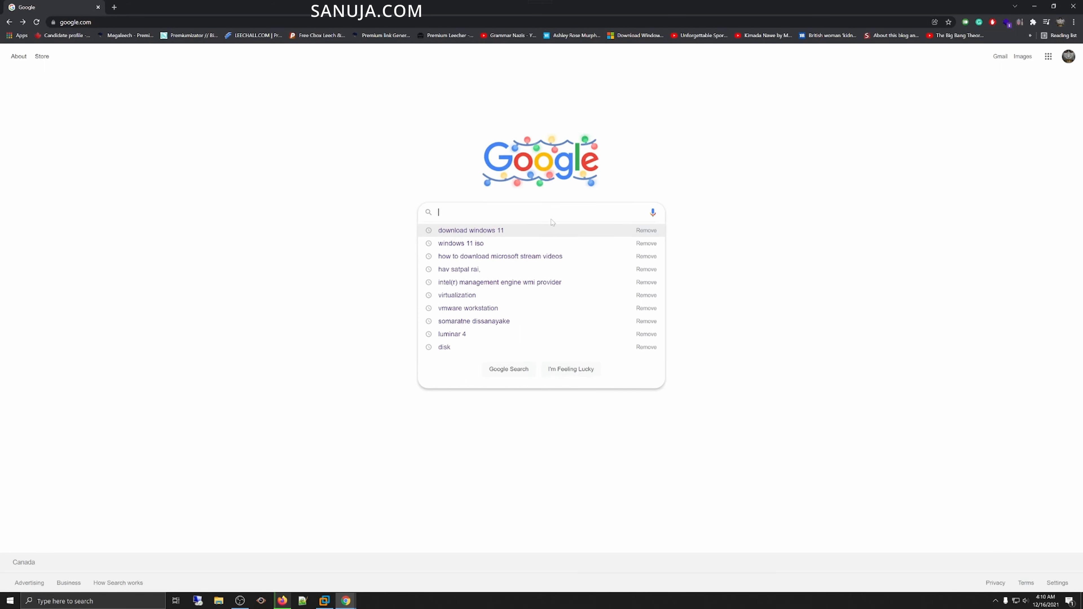
{"action": "left_click", "coordinate": [530, 230]}
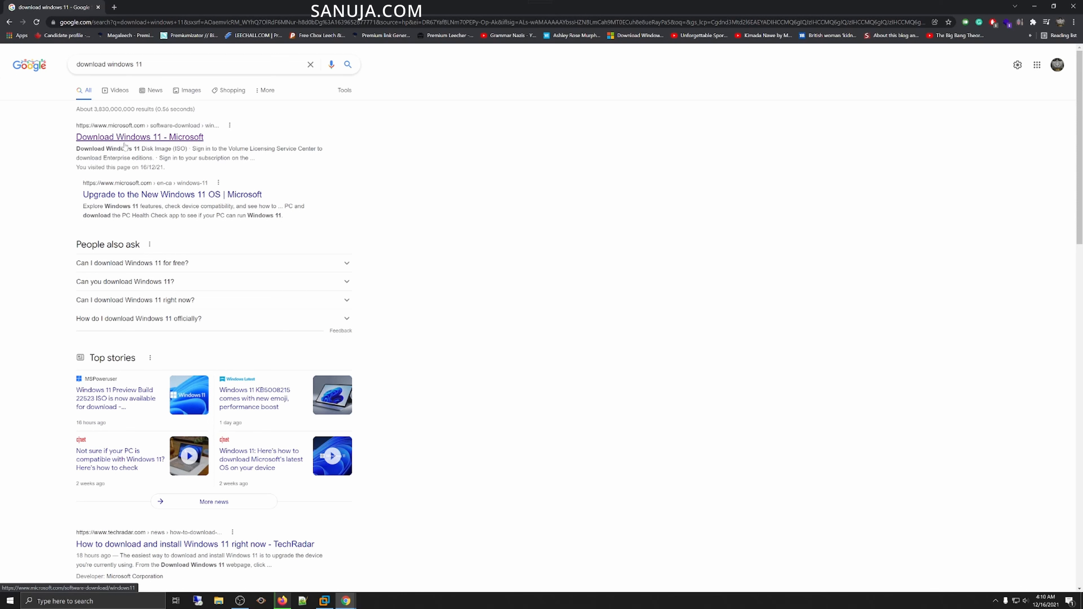
{"action": "left_click", "coordinate": [135, 142]}
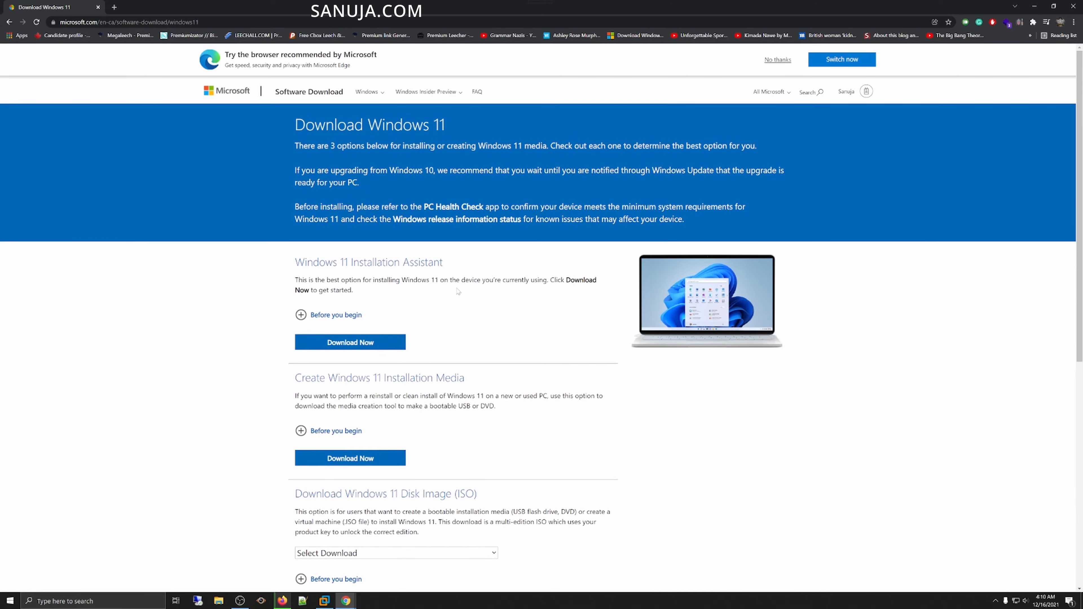
{"action": "scroll", "coordinate": [500, 403], "scroll_direction": "down", "scroll_amount": 1}
{"action": "scroll", "coordinate": [500, 404], "scroll_direction": "down", "scroll_amount": 1}
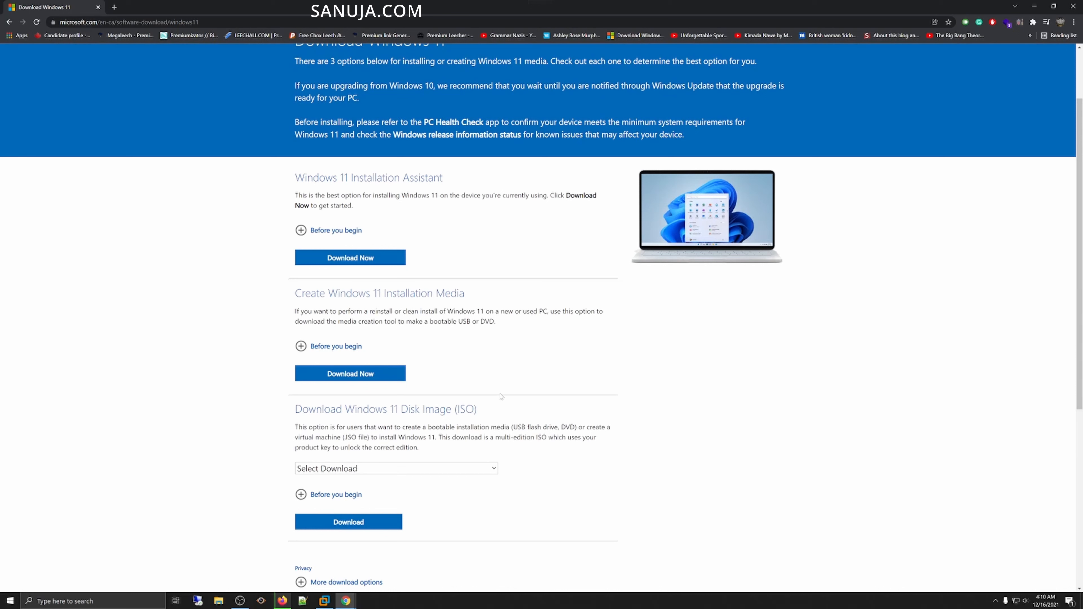
{"action": "left_click", "coordinate": [325, 600]}
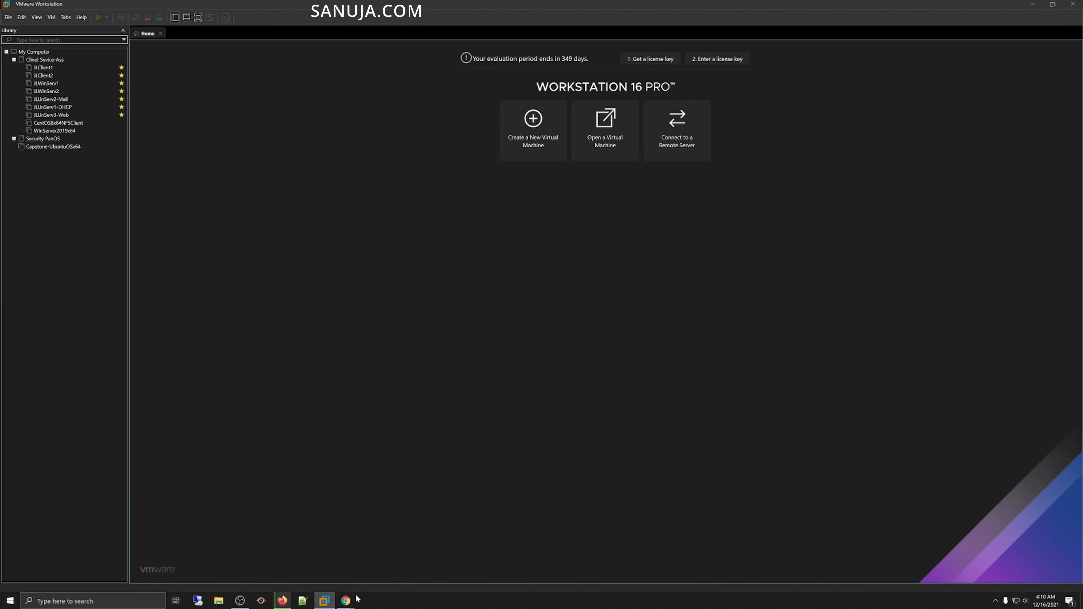
{"action": "left_click", "coordinate": [346, 601]}
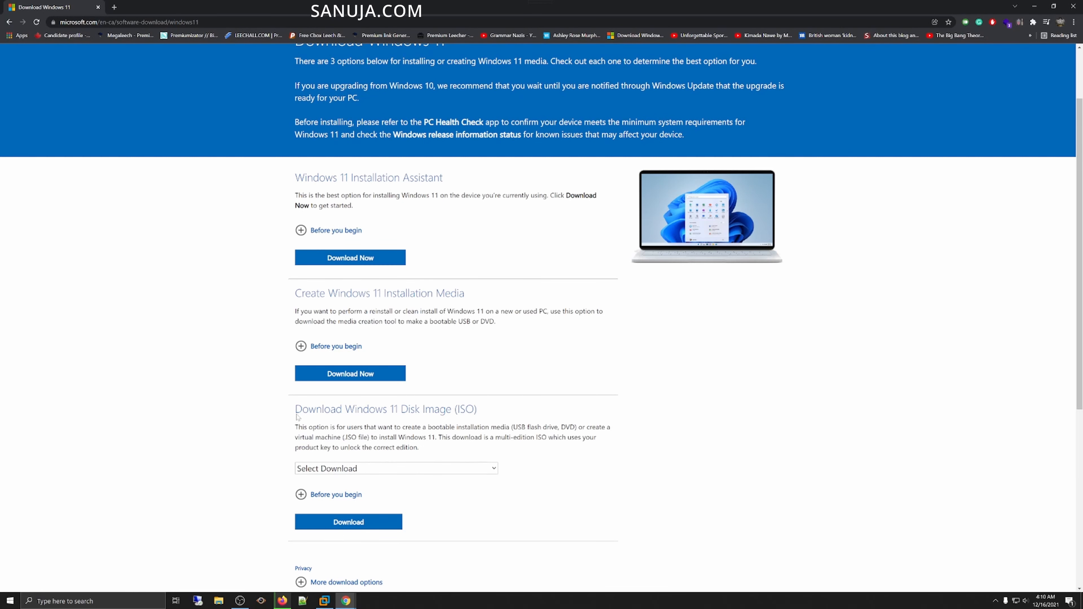
Step: Choose Windows 11 in the Download Windows 11 Disk Image (ISO) section and start the download
{"action": "left_click_drag", "start_coordinate": [298, 413], "coordinate": [478, 411]}
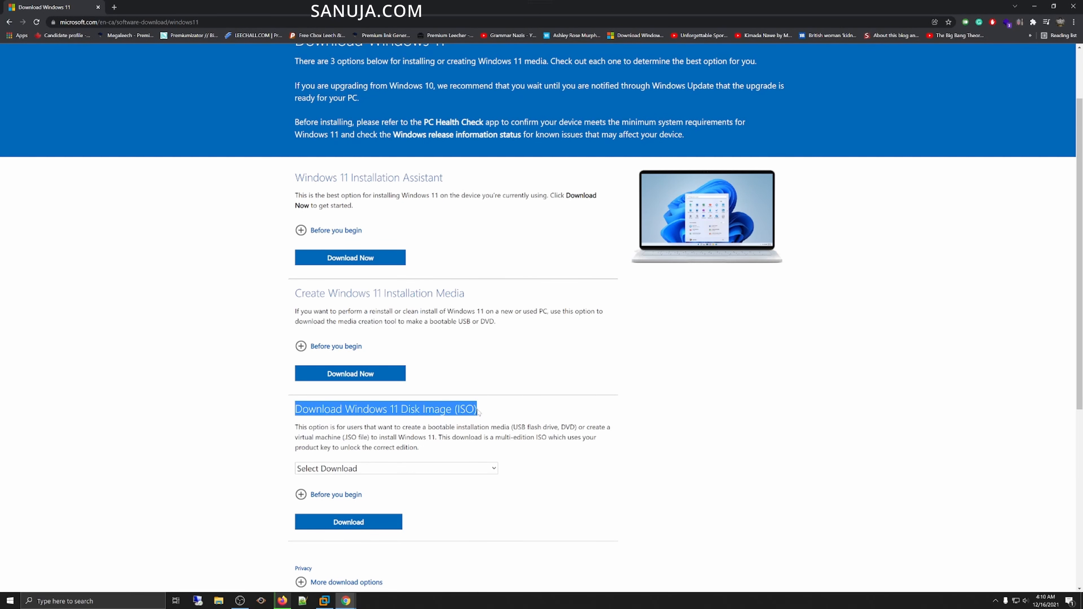
{"action": "scroll", "coordinate": [446, 364], "scroll_direction": "down", "scroll_amount": 2}
{"action": "left_click", "coordinate": [393, 385]}
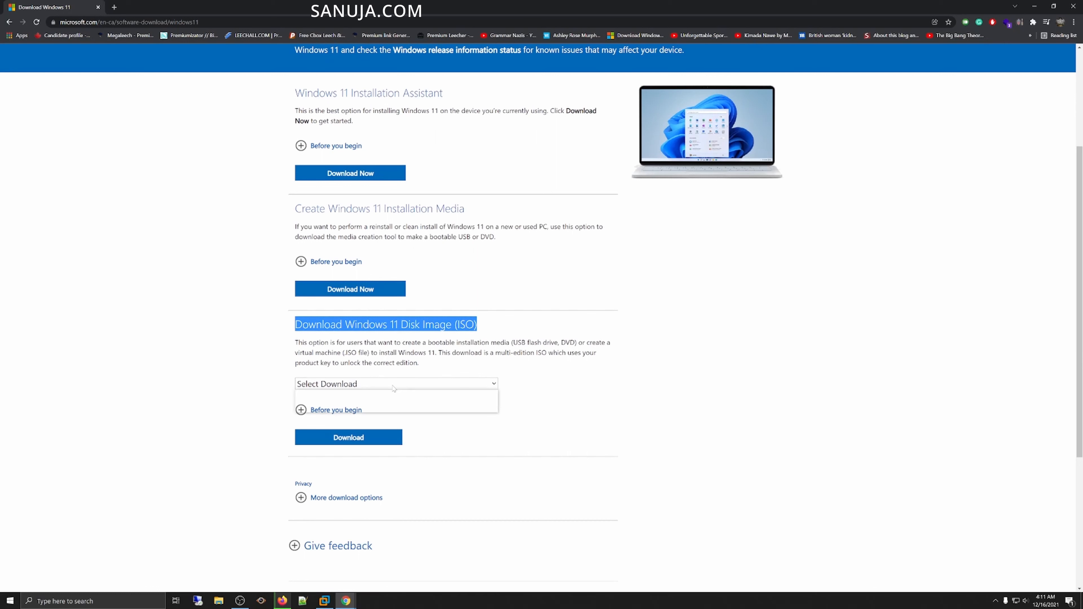
{"action": "left_click", "coordinate": [336, 408]}
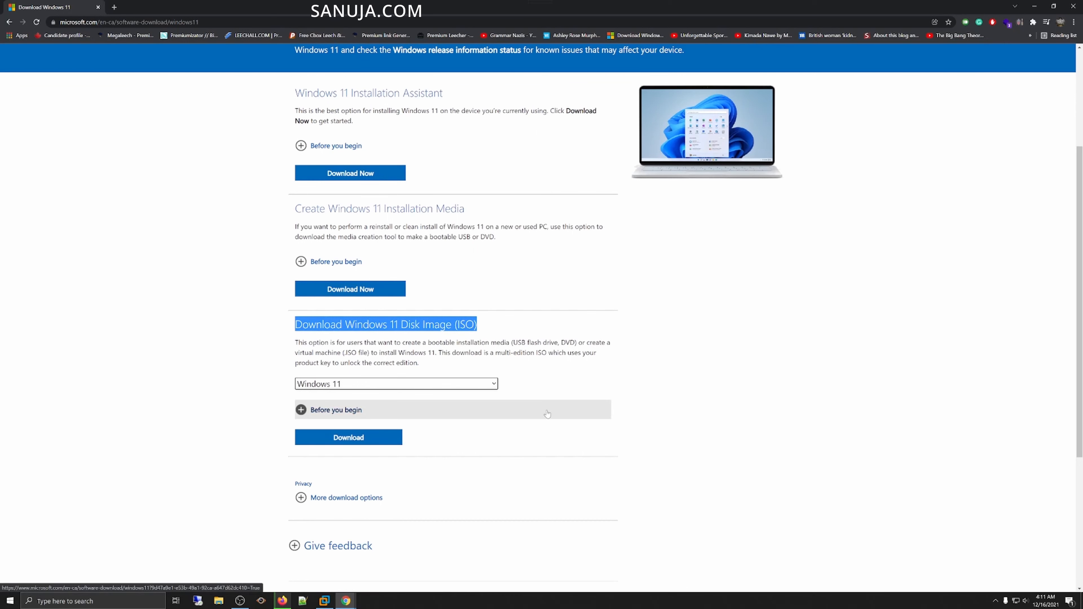
{"action": "scroll", "coordinate": [547, 414], "scroll_direction": "down", "scroll_amount": 3}
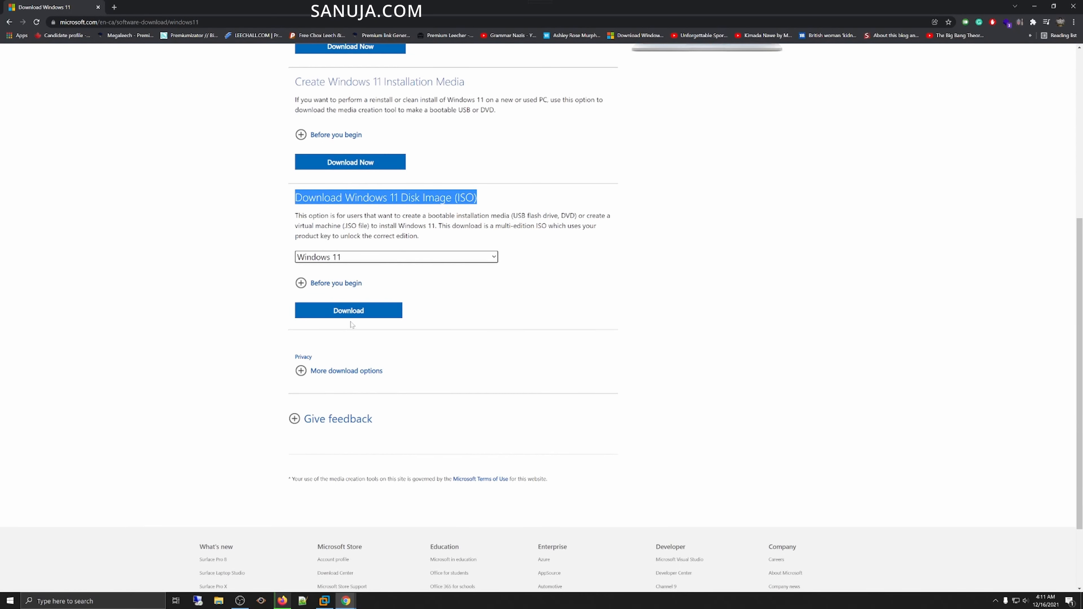
{"action": "left_click", "coordinate": [348, 310]}
Step: Select English as the product language, confirm it, and start the 64-bit Download
{"action": "scroll", "coordinate": [350, 315], "scroll_direction": "down", "scroll_amount": 2}
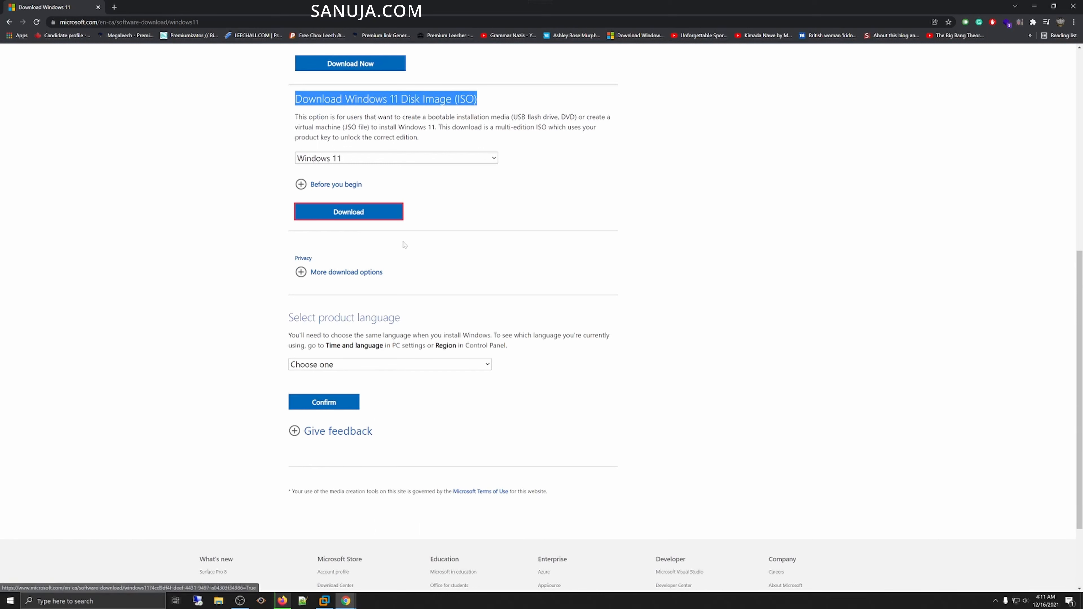
{"action": "left_click", "coordinate": [409, 364]}
{"action": "scroll", "coordinate": [410, 364], "scroll_direction": "down", "scroll_amount": 1}
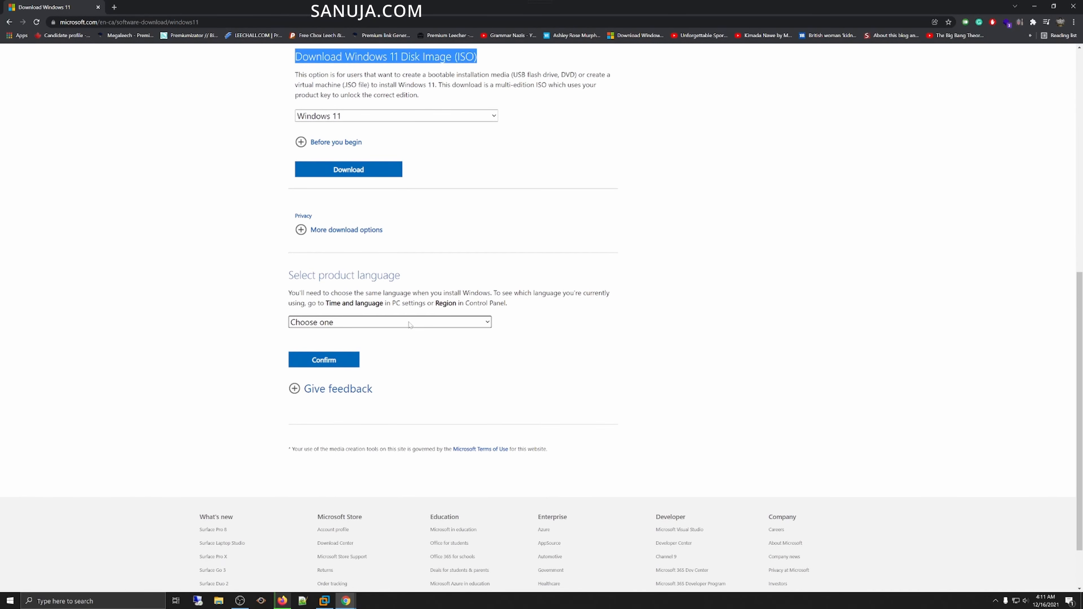
{"action": "left_click", "coordinate": [409, 325]}
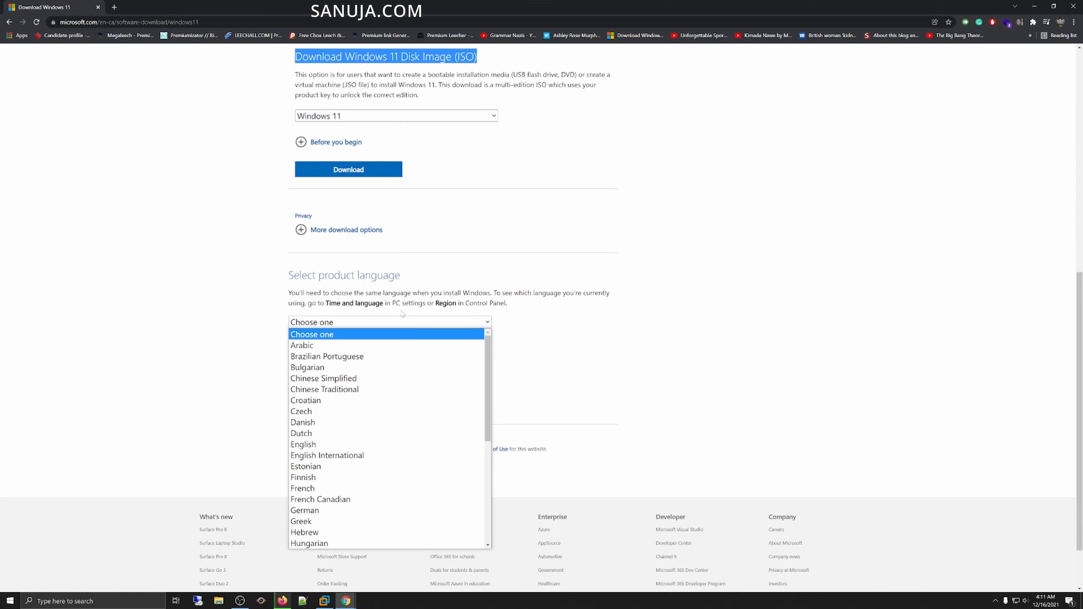
{"action": "left_click", "coordinate": [298, 445]}
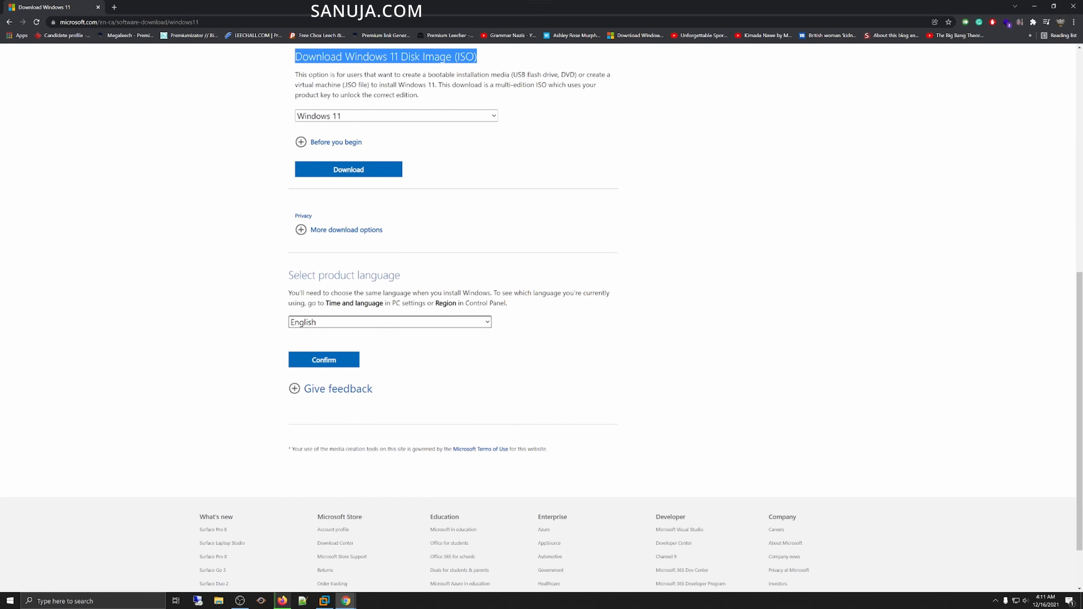
{"action": "left_click", "coordinate": [333, 365]}
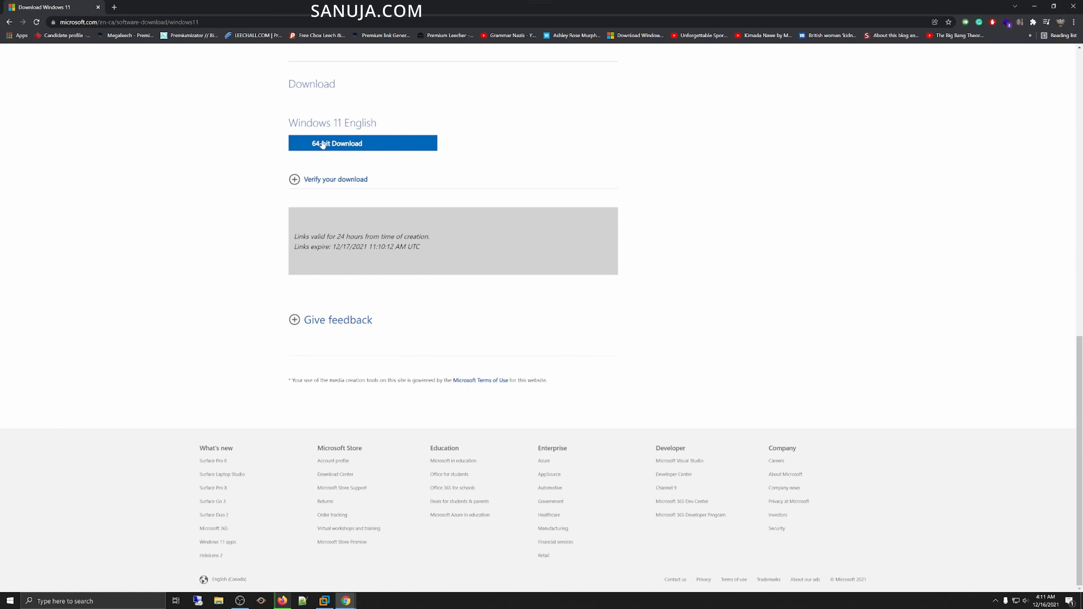
{"action": "left_click", "coordinate": [333, 147]}
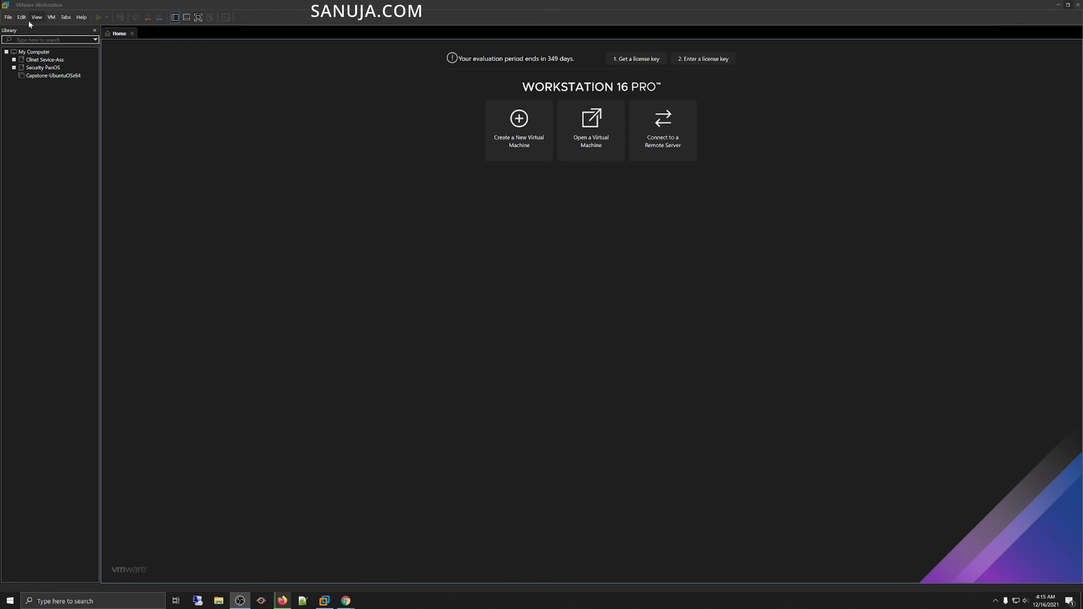
Step: Start a new virtual machine with the typical configuration, choosing to install the operating system later
{"action": "left_click", "coordinate": [8, 18]}
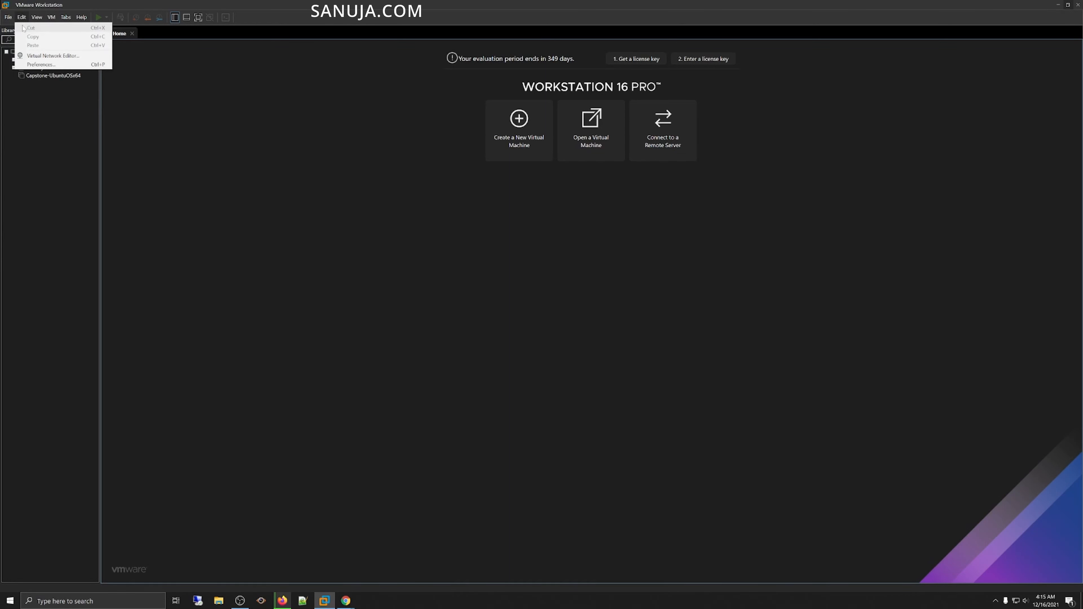
{"action": "left_click", "coordinate": [12, 29]}
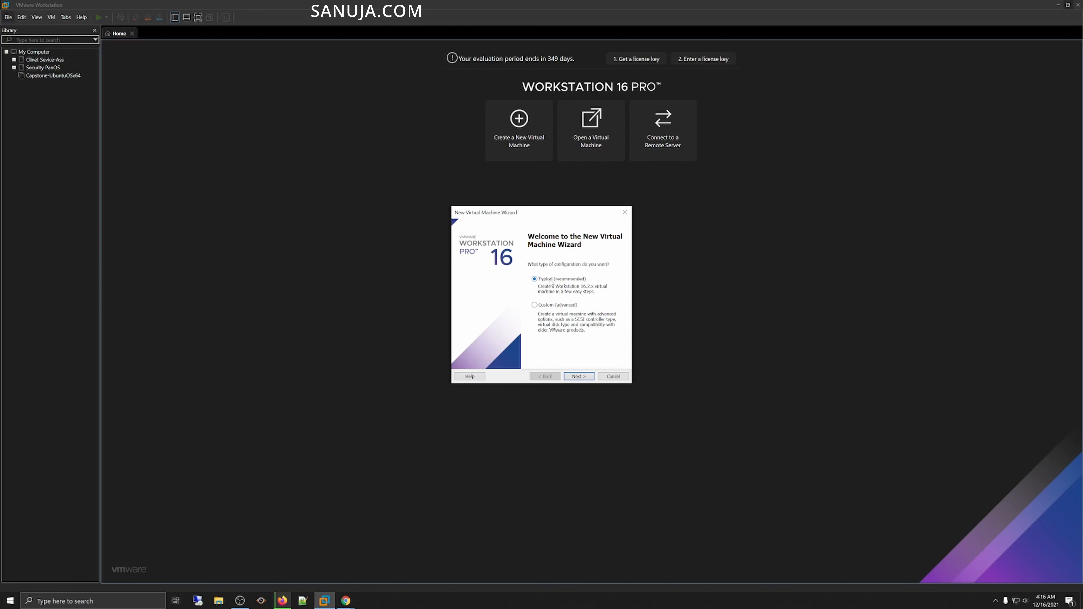
{"action": "left_click", "coordinate": [581, 377]}
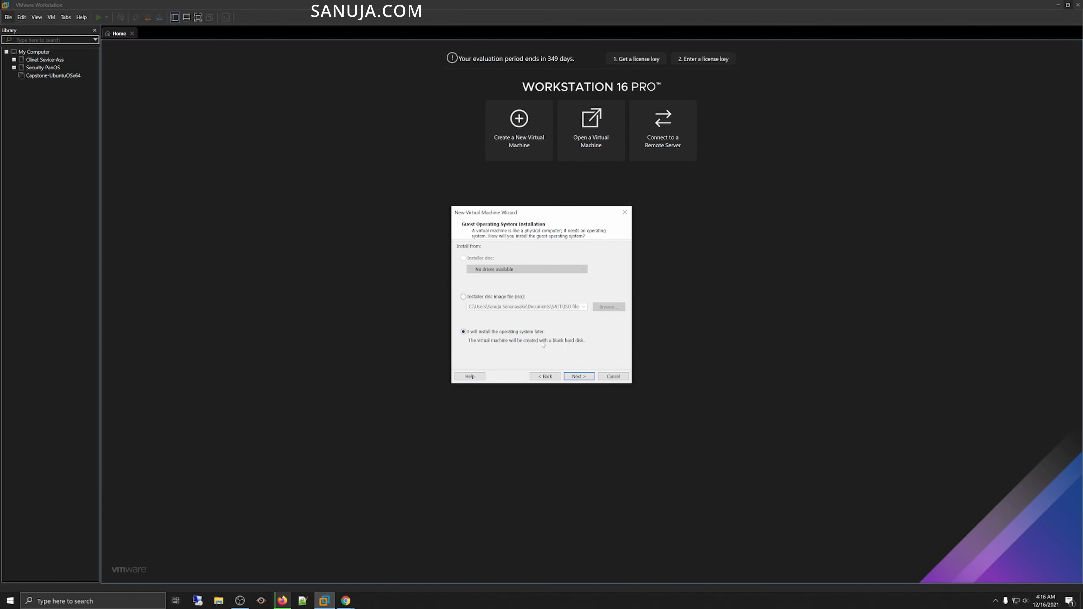
{"action": "left_click", "coordinate": [575, 375]}
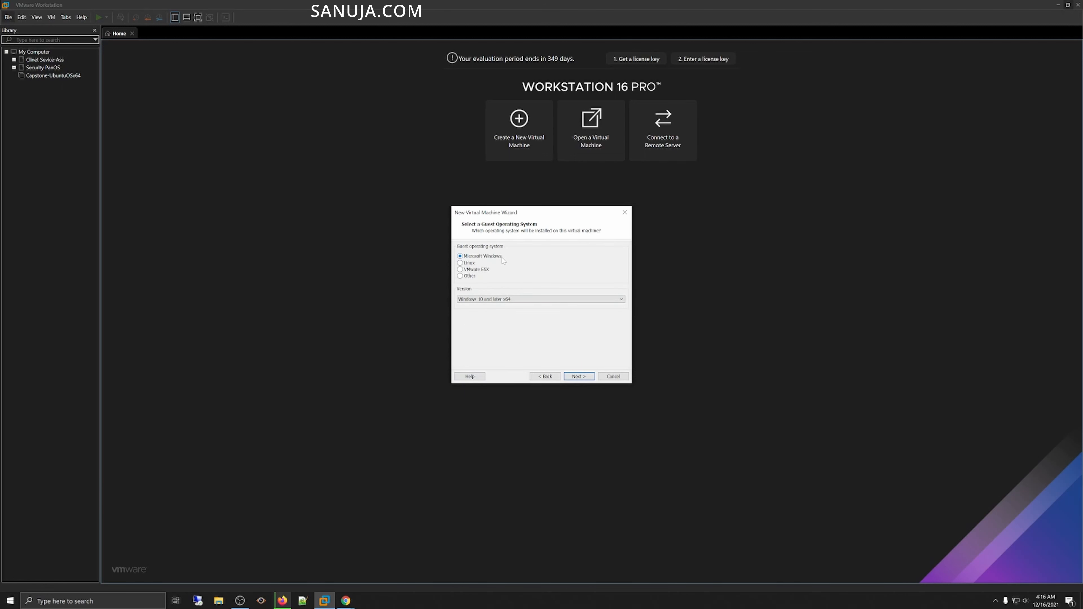
Step: Choose Microsoft Windows with version Windows 10 and later x64 as the guest operating system
{"action": "left_click", "coordinate": [512, 300]}
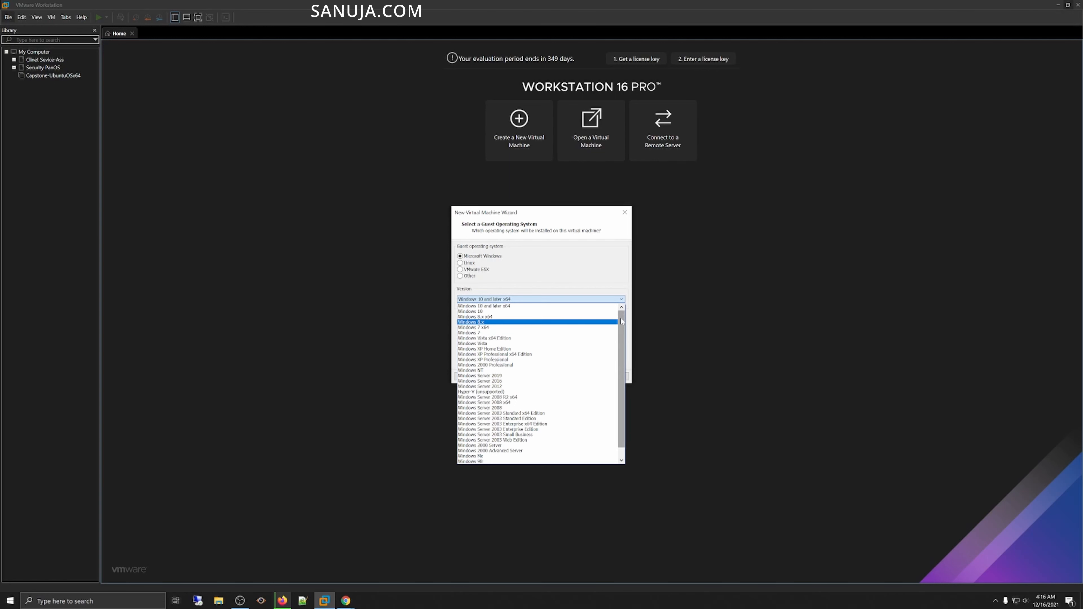
{"action": "left_click_drag", "start_coordinate": [620, 329], "coordinate": [622, 343]}
{"action": "scroll", "coordinate": [626, 382], "scroll_direction": "up", "scroll_amount": 1}
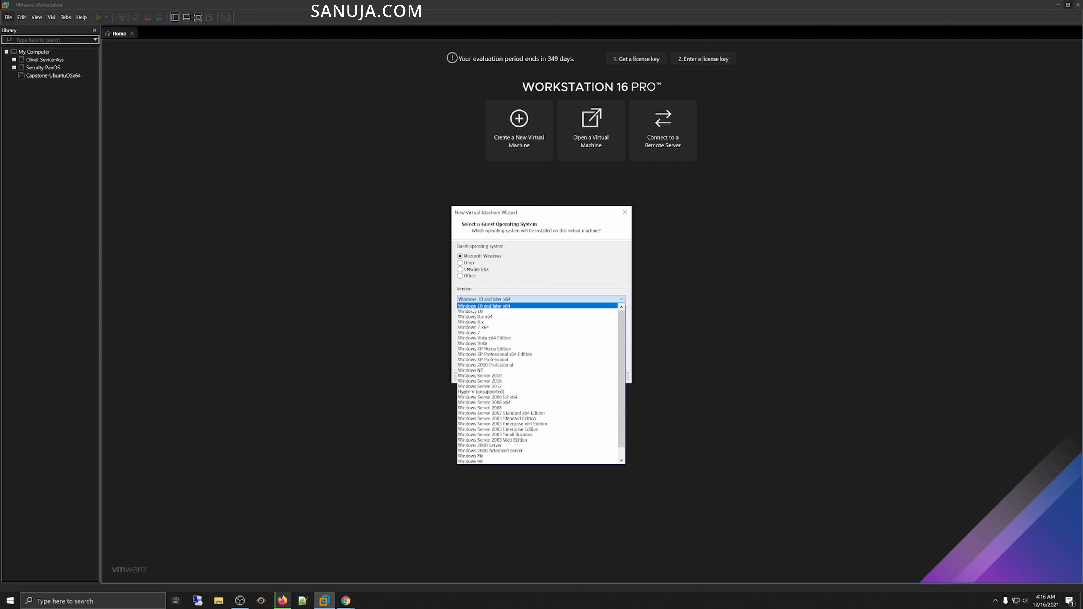
{"action": "left_click", "coordinate": [502, 307]}
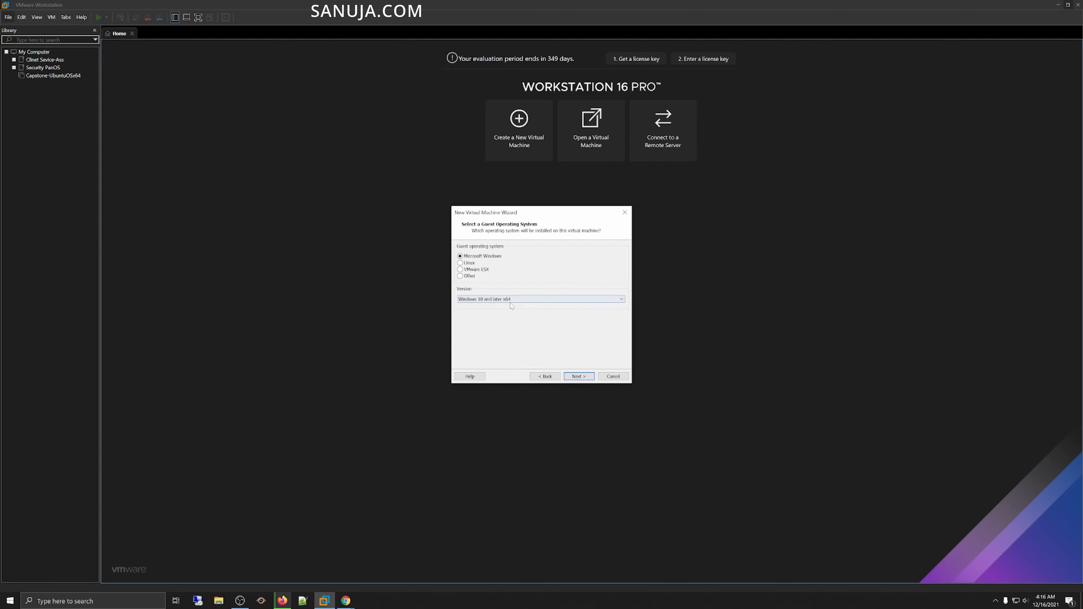
{"action": "left_click", "coordinate": [579, 376]}
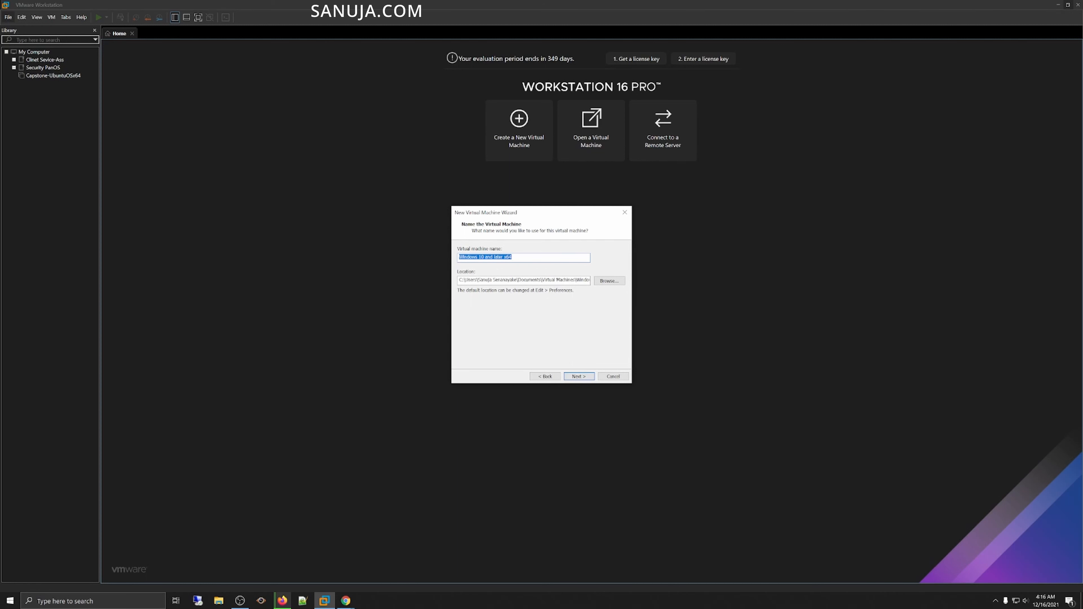
Step: Name the virtual machine Windows11x64
{"action": "left_click", "coordinate": [484, 257]}
{"action": "key", "text": "BackSpace"}
{"action": "key", "text": "BackSpace"}
{"action": "key", "text": "BackSpace"}
{"action": "type", "text": "11"}
{"action": "key", "text": "Delete"}
{"action": "key", "text": "Delete"}
{"action": "key", "text": "Delete"}
{"action": "key", "text": "Delete"}
{"action": "key", "text": "Delete"}
{"action": "key", "text": "Delete"}
{"action": "key", "text": "Delete"}
{"action": "key", "text": "Delete"}
{"action": "key", "text": "Delete"}
{"action": "key", "text": "ctrl+a"}
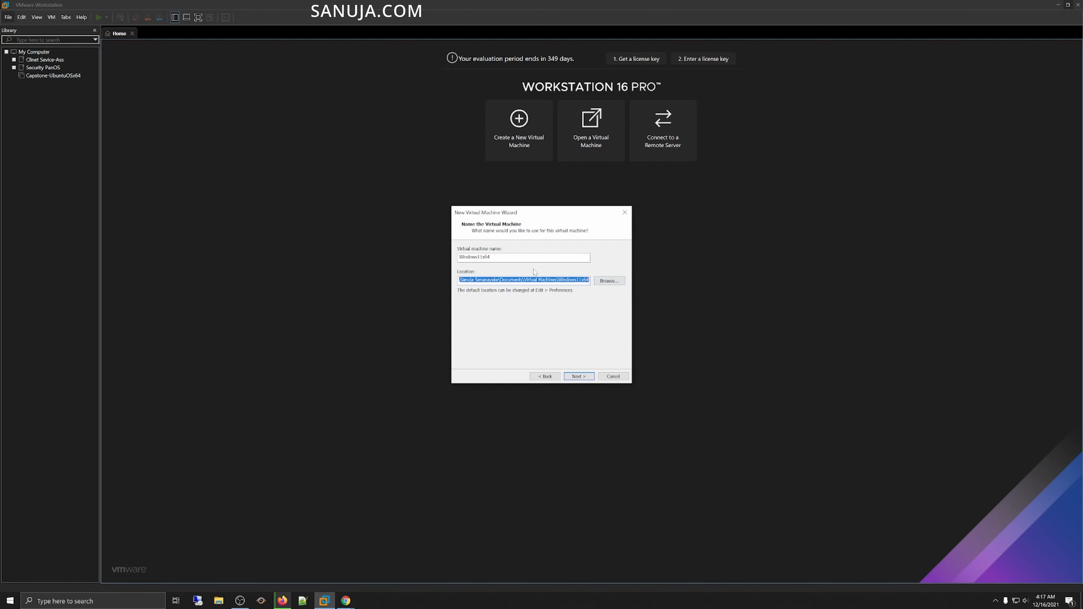
{"action": "left_click", "coordinate": [609, 282]}
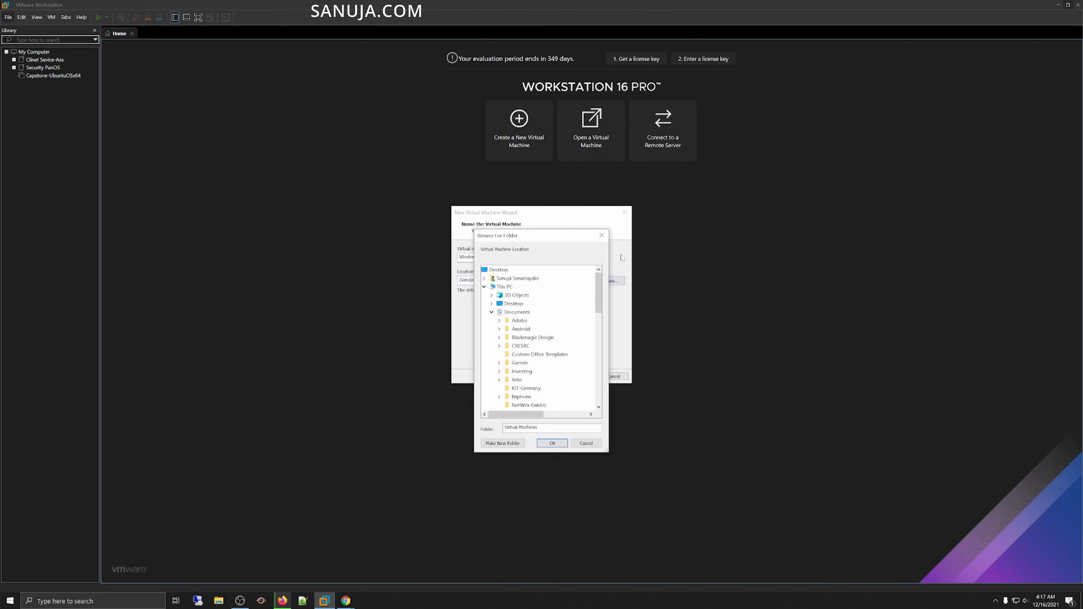
{"action": "mouse_move", "coordinate": [601, 307]}
{"action": "left_mouse_down"}
{"action": "mouse_move", "coordinate": [602, 377]}
{"action": "mouse_move", "coordinate": [603, 286]}
{"action": "left_mouse_up"}
{"action": "left_click_drag", "start_coordinate": [599, 295], "coordinate": [599, 324]}
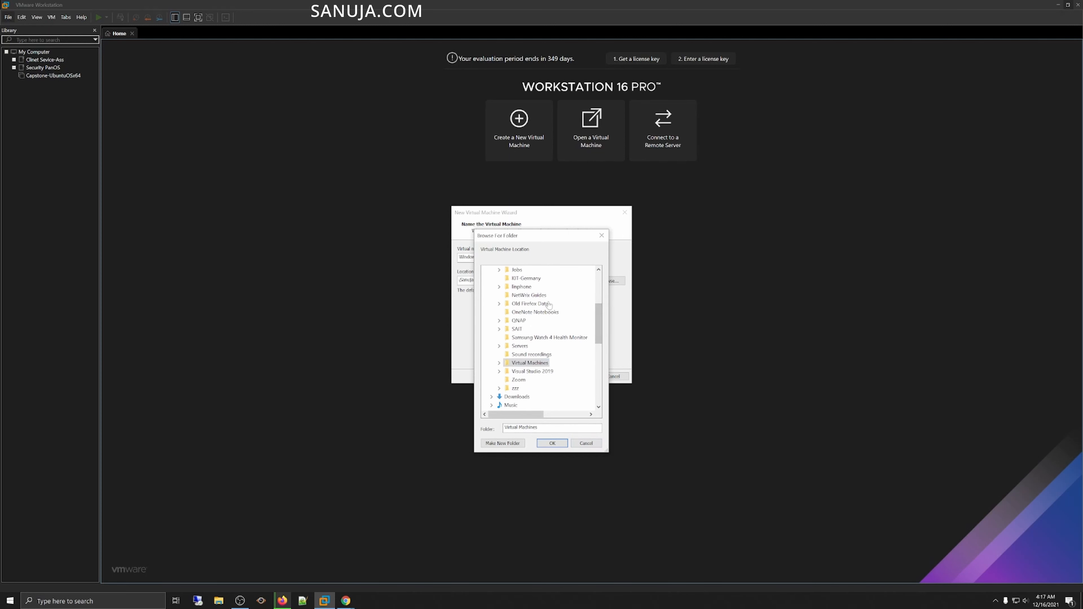
{"action": "left_click", "coordinate": [589, 444]}
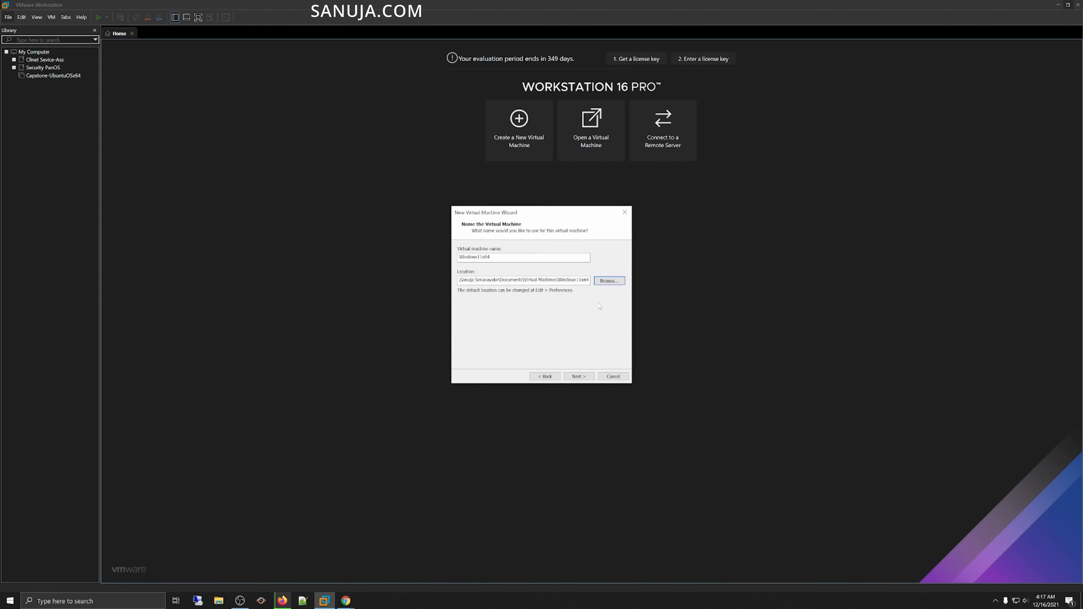
Step: Accept the default 60 GB disk split into multiple files and finish creating the virtual machine
{"action": "left_click", "coordinate": [578, 378]}
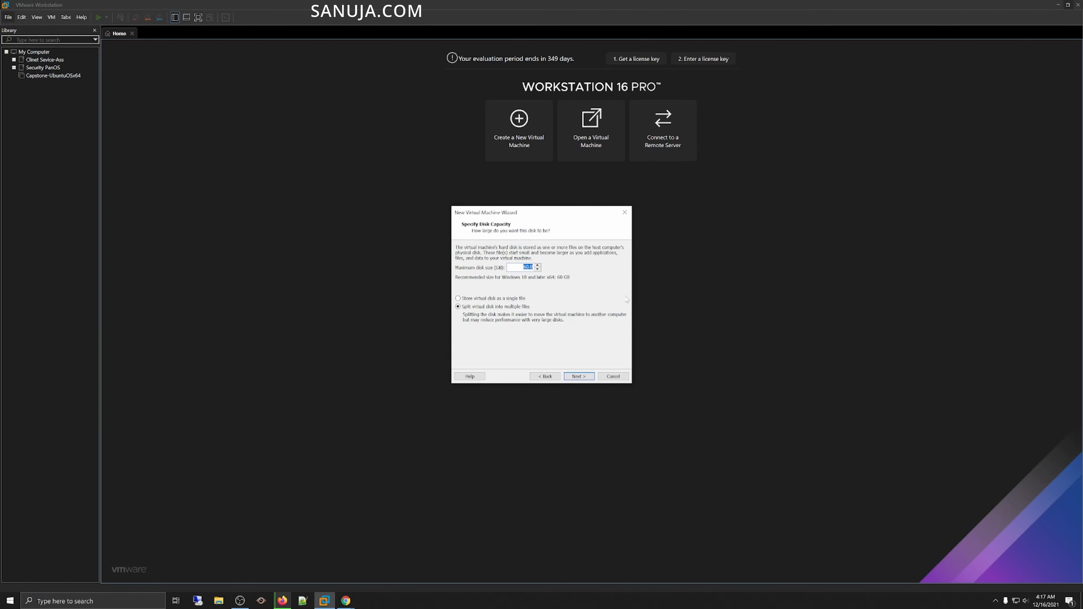
{"action": "left_click", "coordinate": [580, 377]}
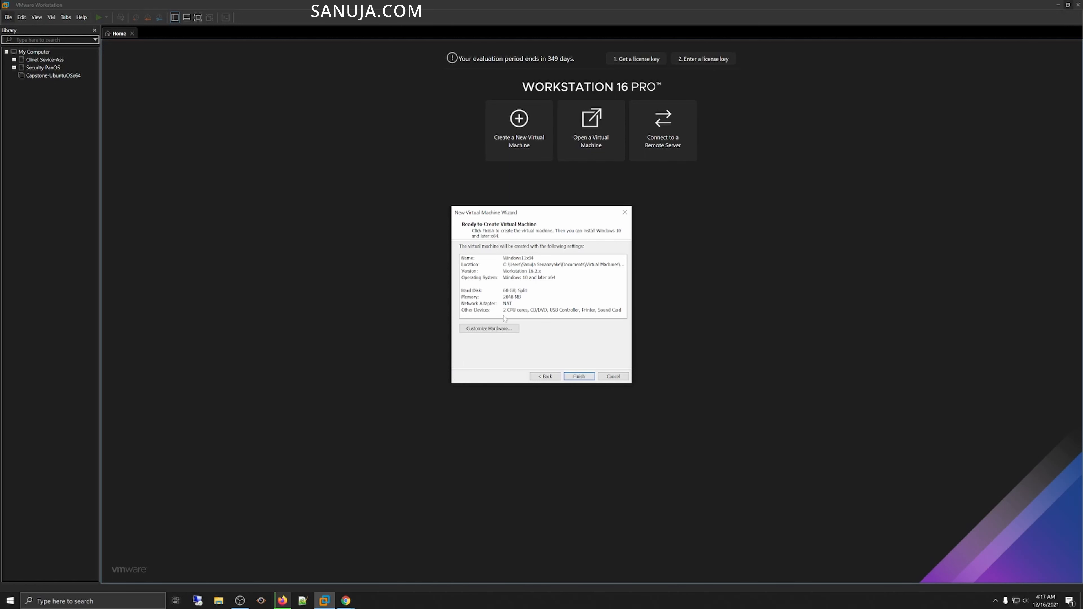
{"action": "left_click", "coordinate": [581, 377]}
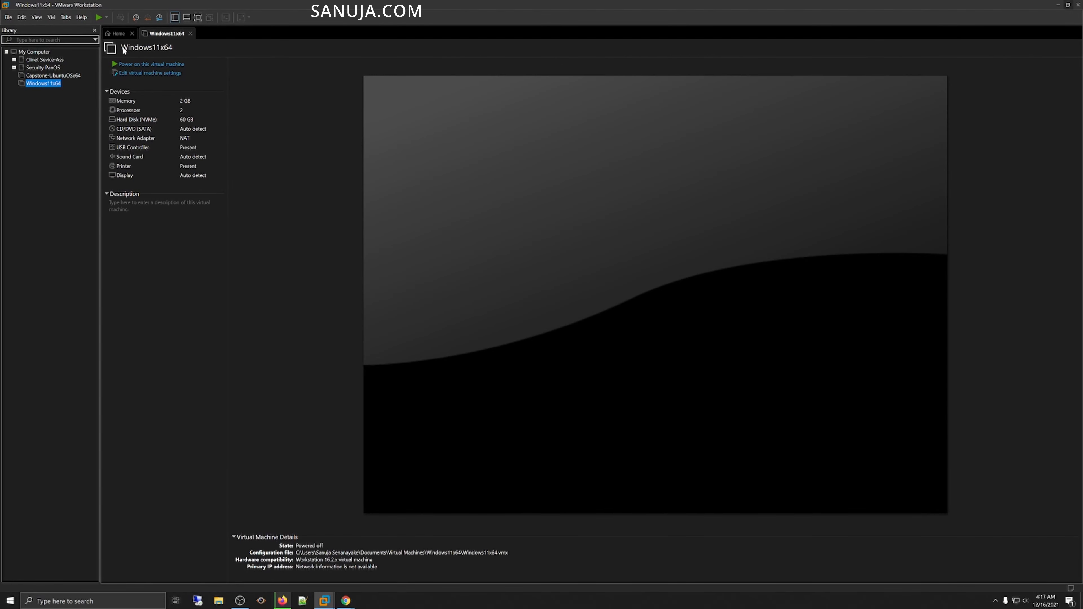
Step: Attach the Win11_English_x64v1.iso image from the ISO files folder to the virtual machine's CD/DVD drive
{"action": "left_click", "coordinate": [132, 33]}
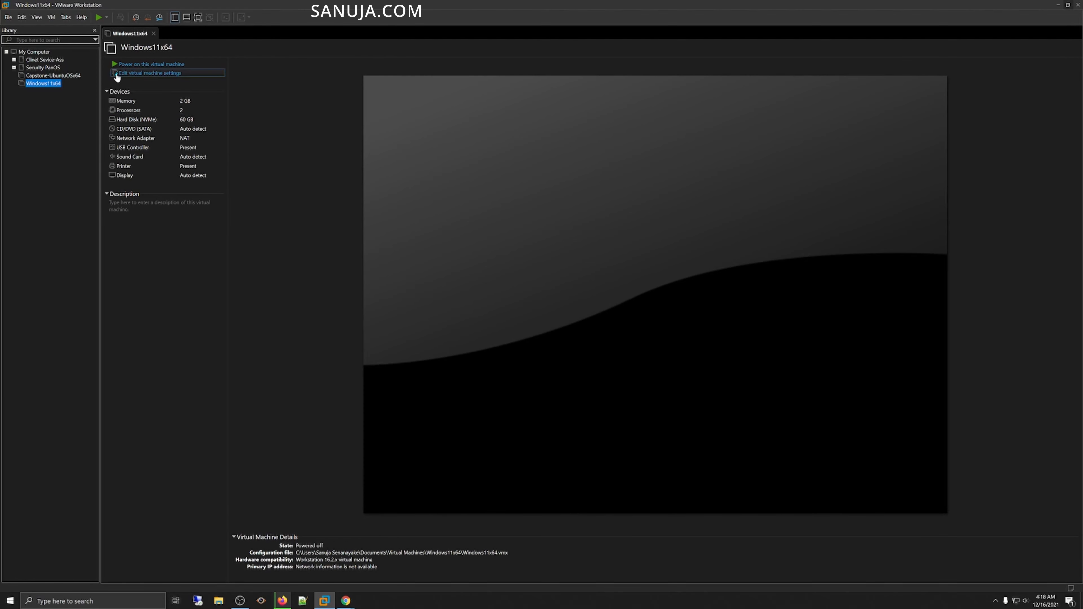
{"action": "left_click", "coordinate": [159, 75]}
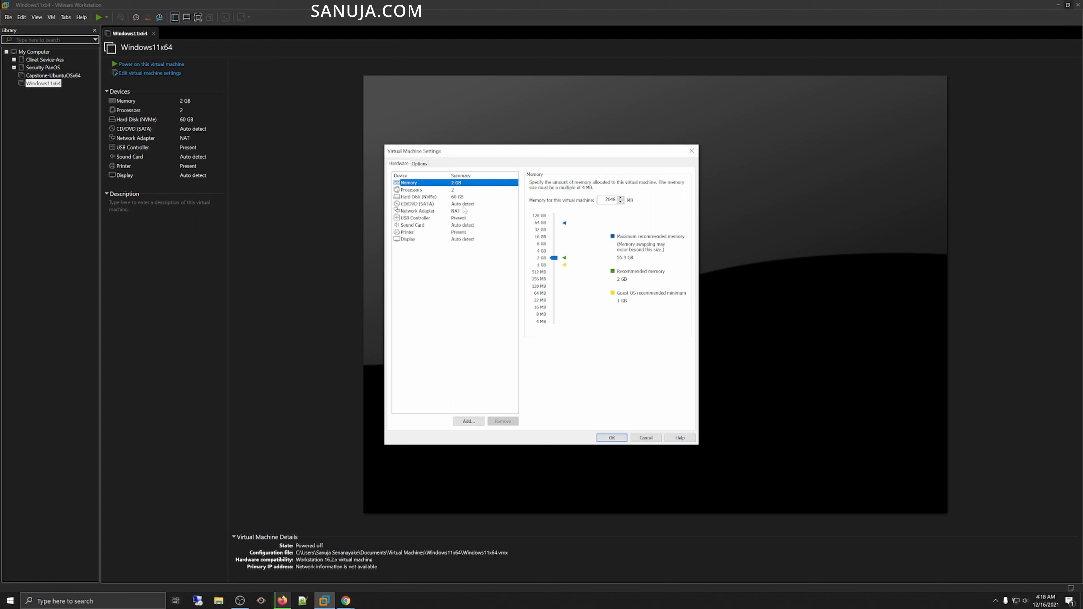
{"action": "left_click", "coordinate": [427, 205]}
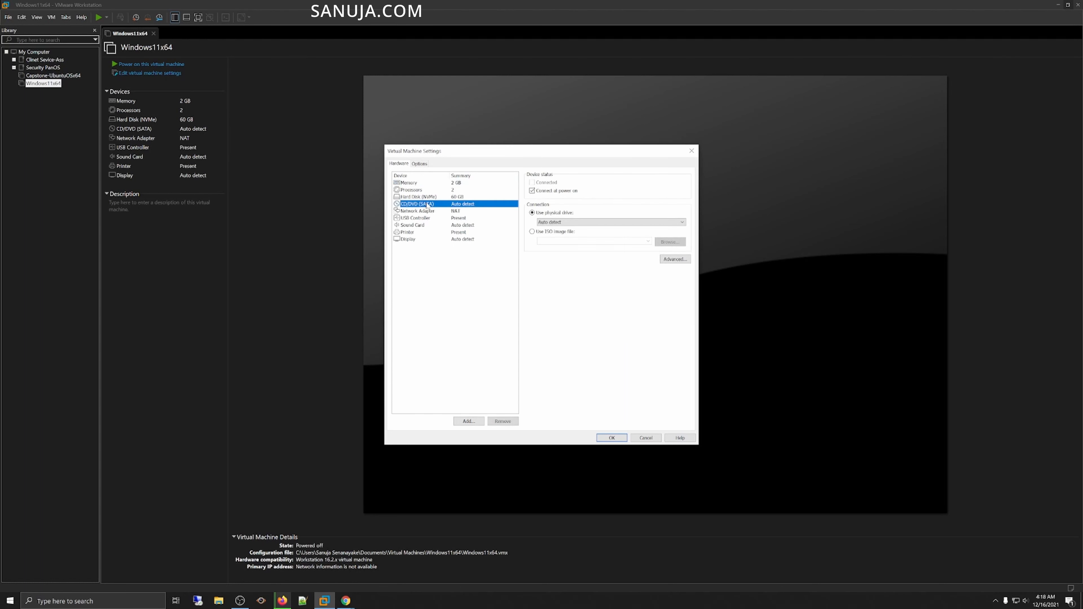
{"action": "left_click", "coordinate": [555, 235]}
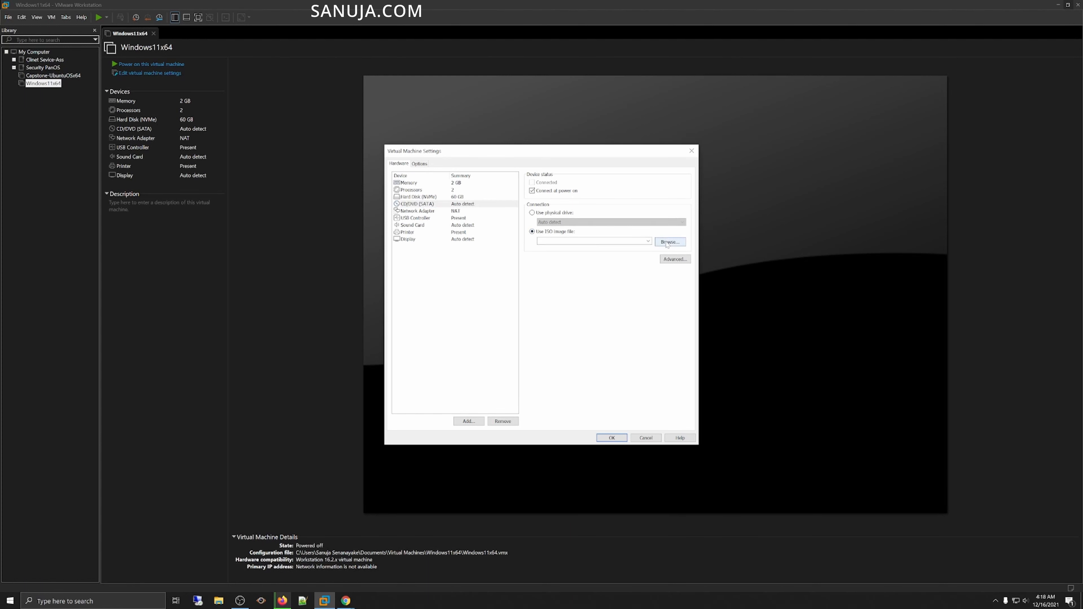
{"action": "left_click", "coordinate": [668, 242]}
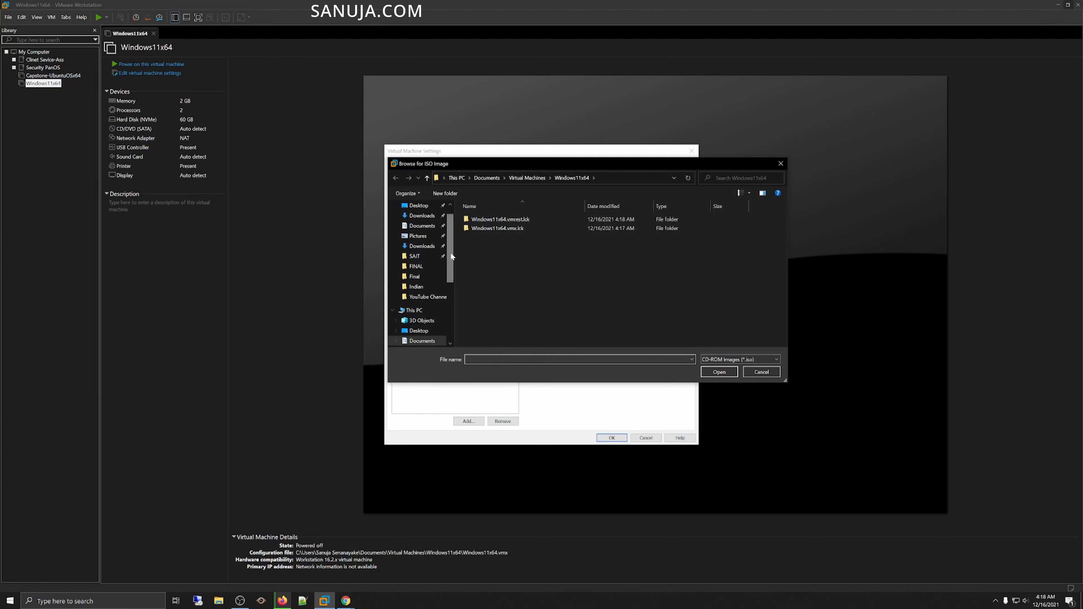
{"action": "left_click", "coordinate": [424, 258]}
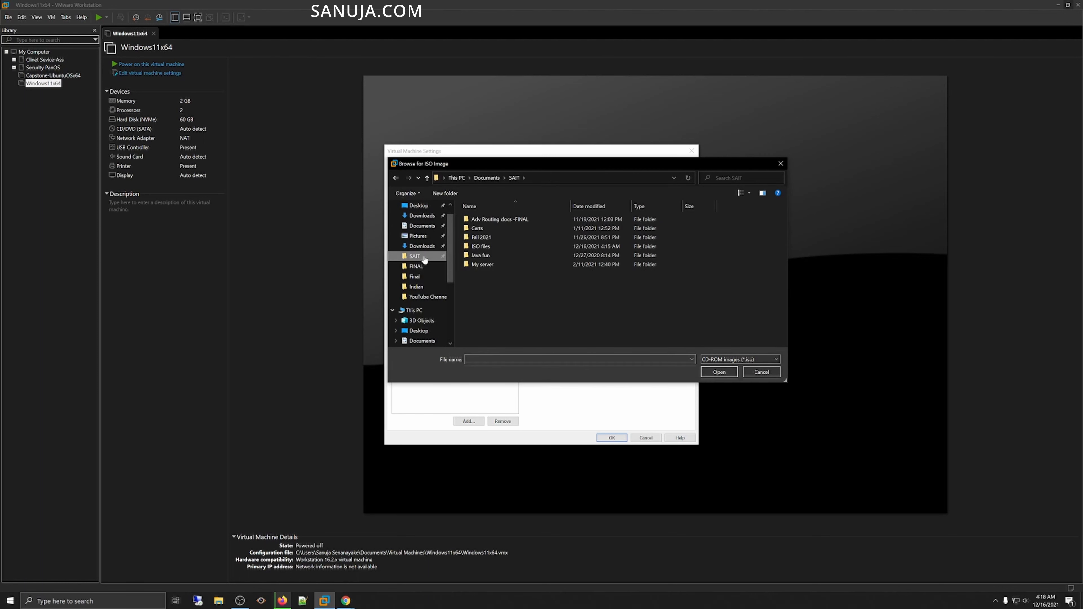
{"action": "double_click", "coordinate": [480, 247]}
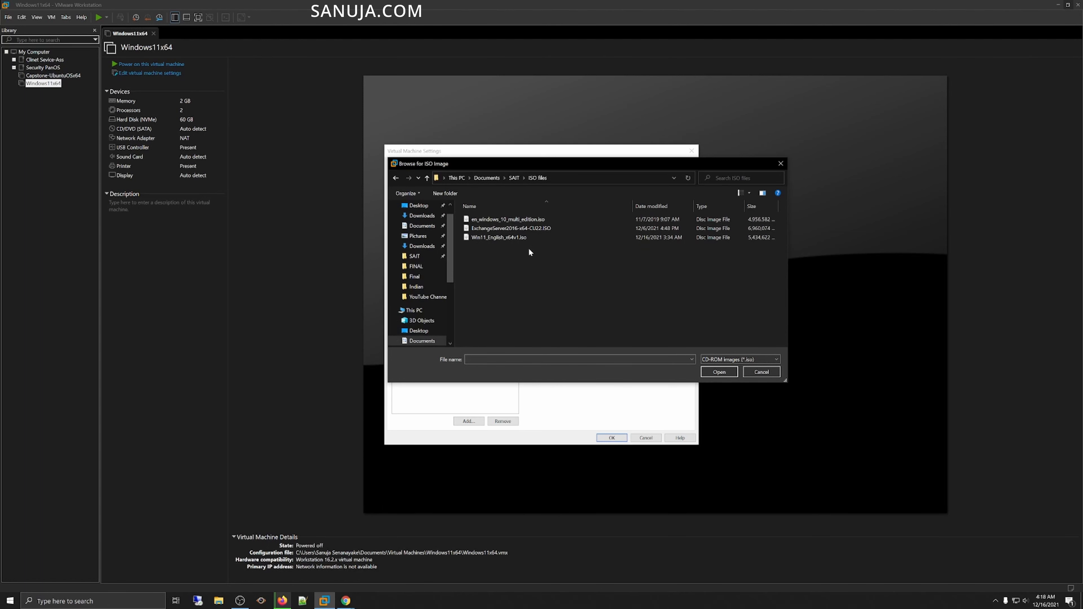
{"action": "left_click", "coordinate": [507, 238]}
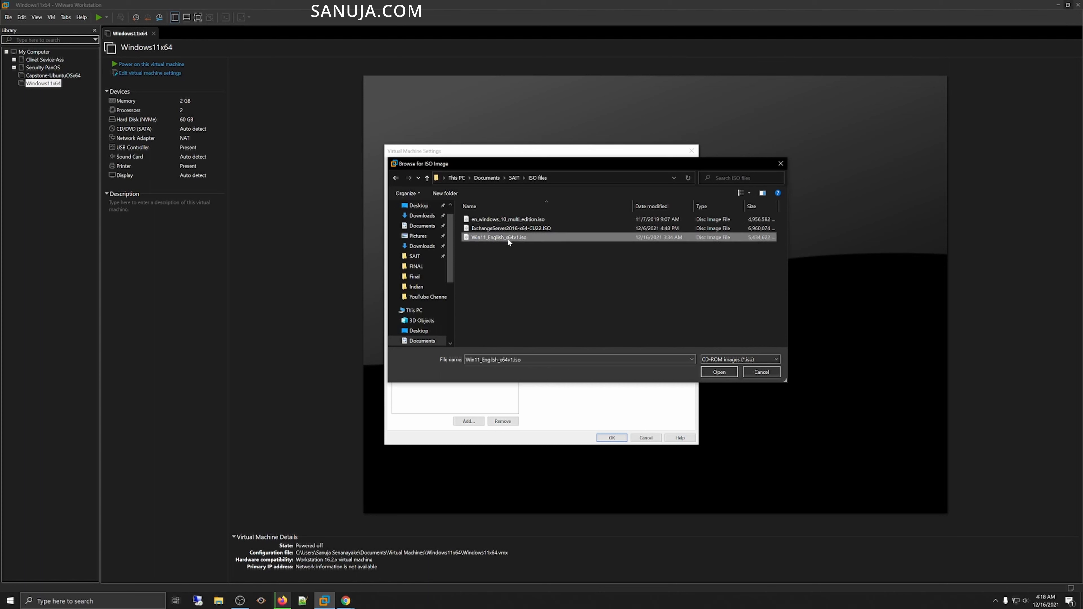
{"action": "left_click", "coordinate": [719, 372]}
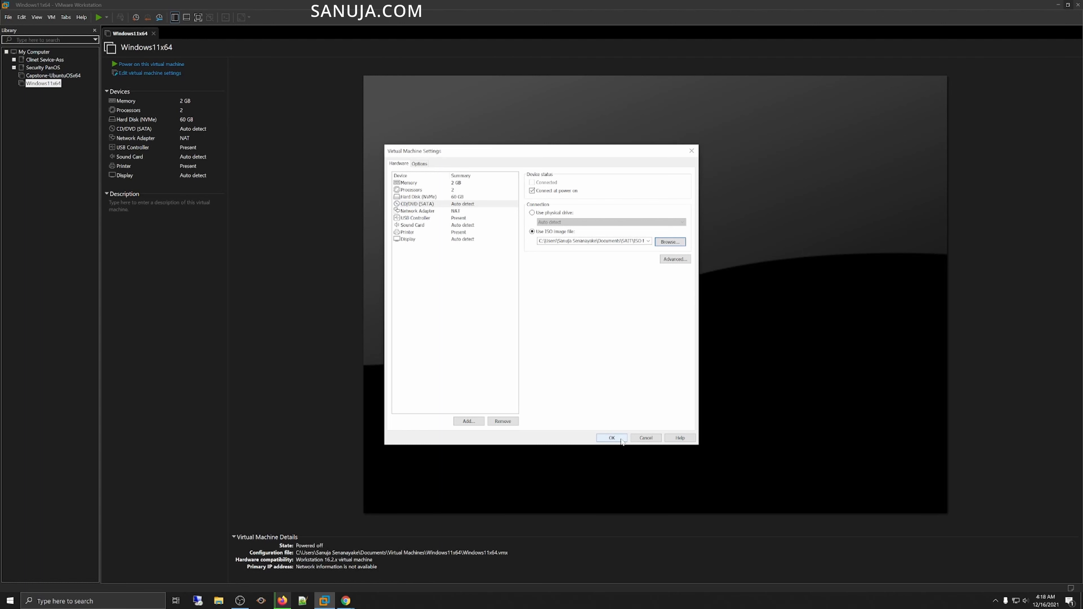
{"action": "left_click", "coordinate": [611, 438]}
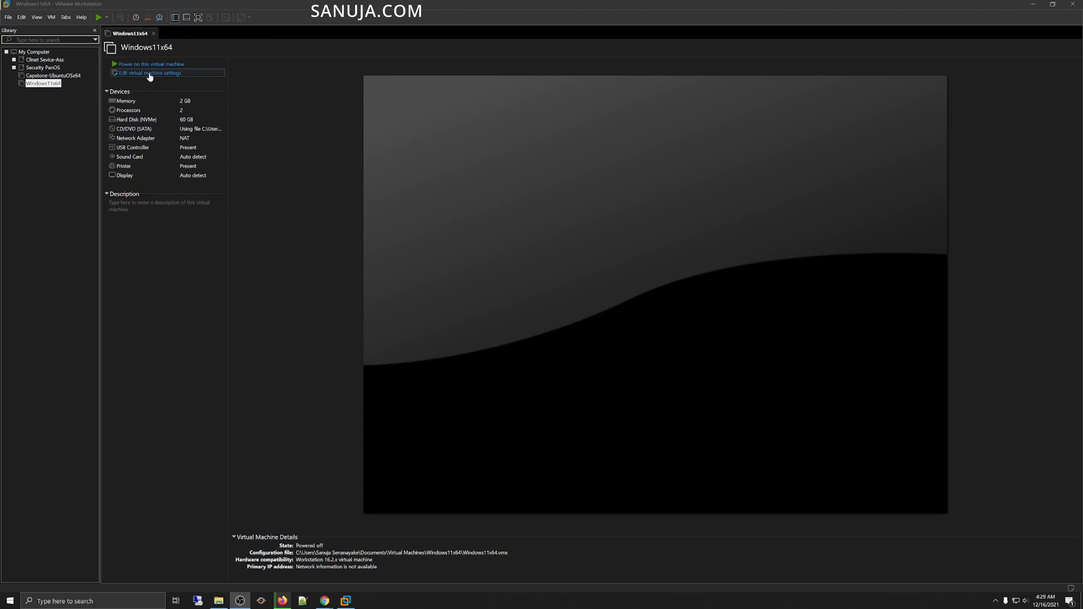
Step: Review the storage requirement on the Windows 11 system requirements web page
{"action": "left_click_drag", "start_coordinate": [1082, 239], "coordinate": [307, 1]}
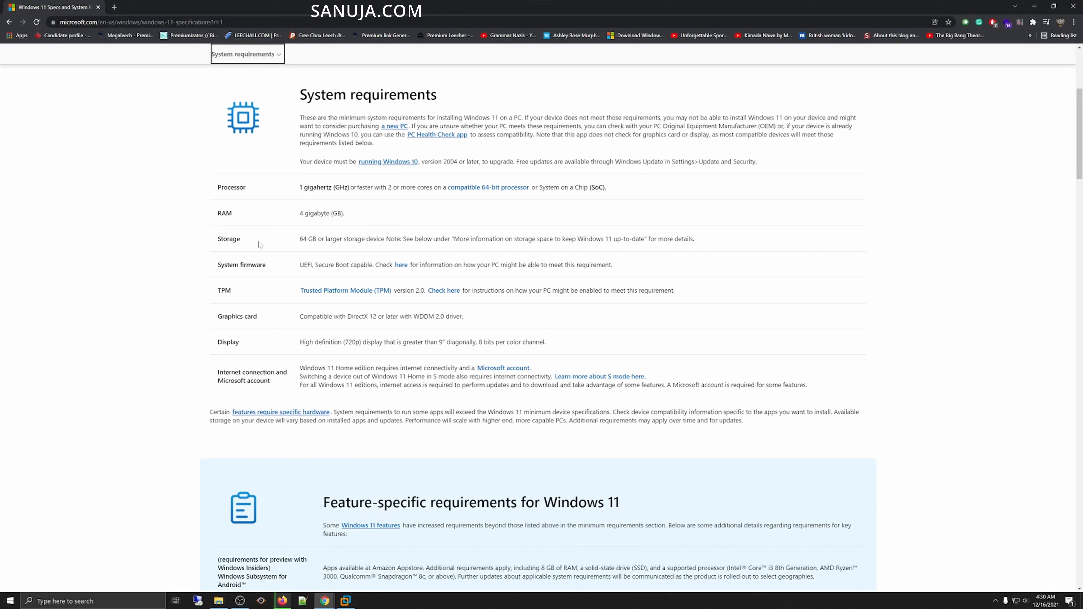
{"action": "left_click_drag", "start_coordinate": [226, 213], "coordinate": [388, 214]}
{"action": "left_click_drag", "start_coordinate": [216, 239], "coordinate": [724, 253]}
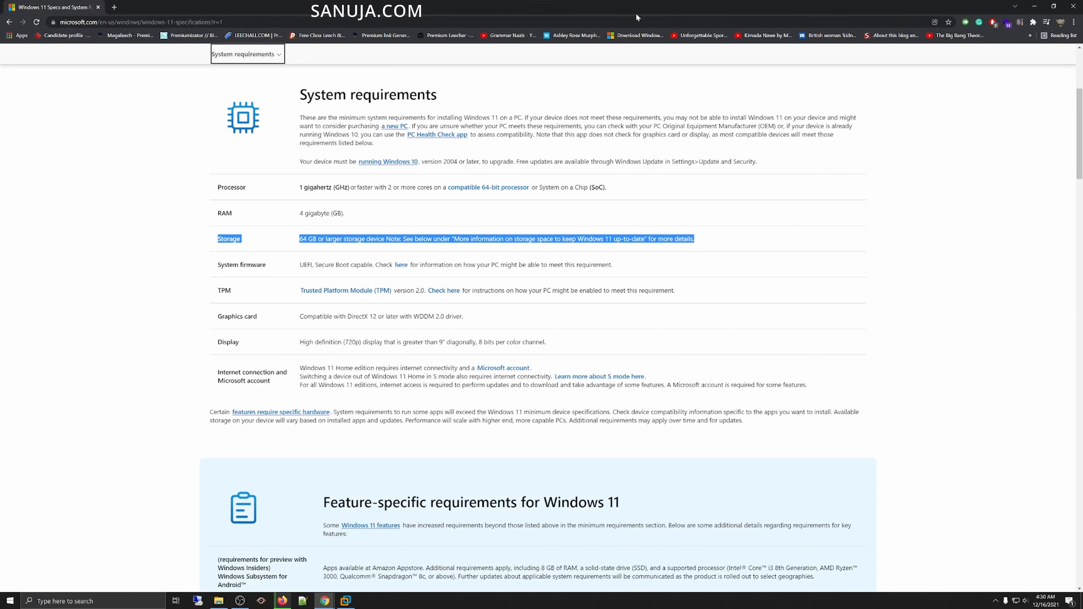
{"action": "left_click_drag", "start_coordinate": [640, 13], "coordinate": [1082, 149]}
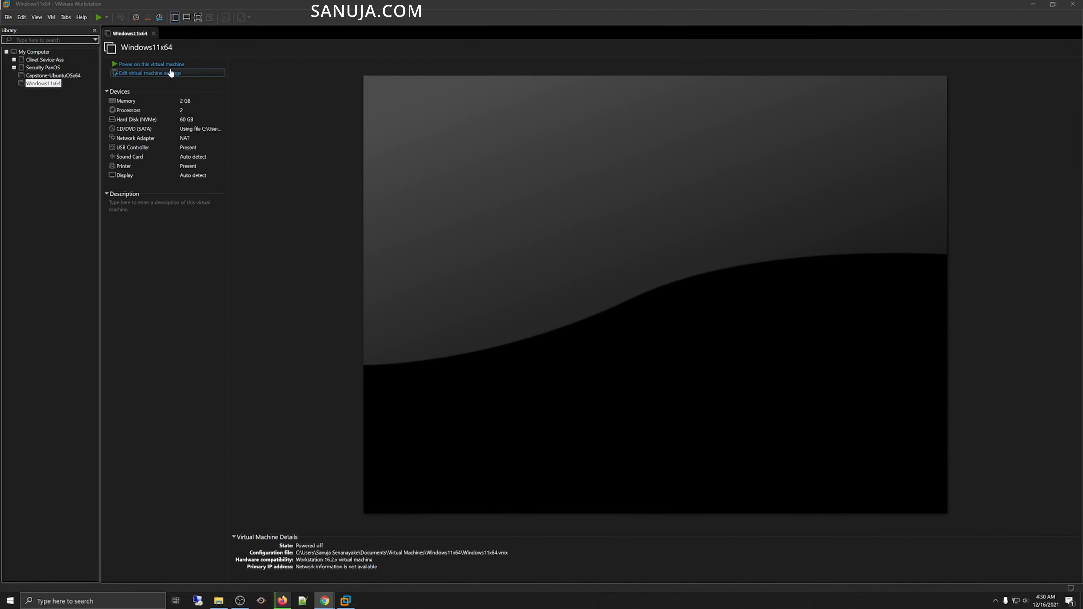
Step: Expand the virtual hard disk's maximum size to 100 GB
{"action": "left_click", "coordinate": [165, 77]}
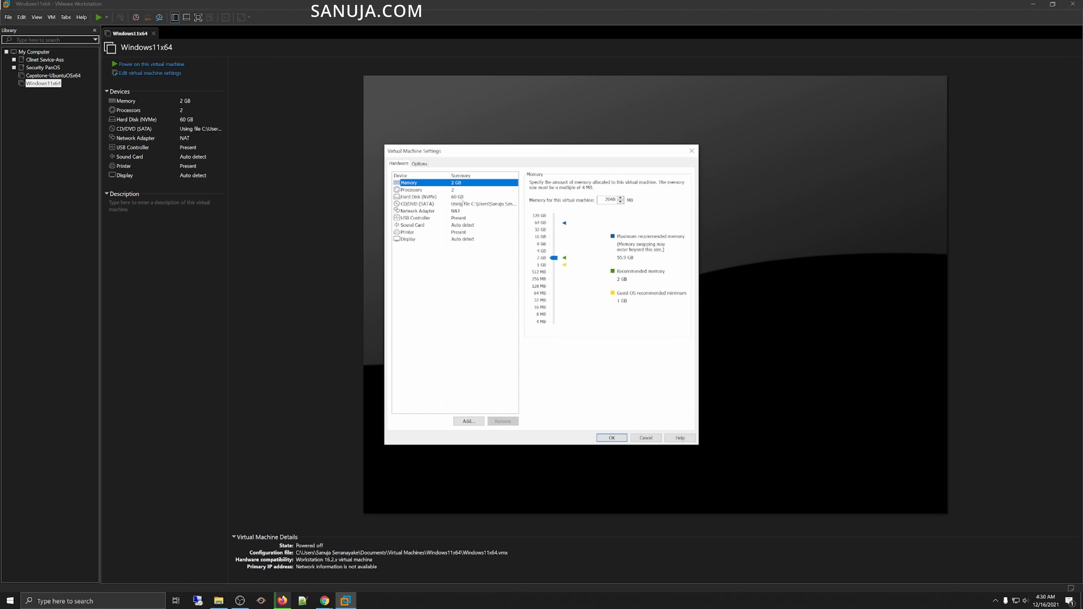
{"action": "left_click", "coordinate": [462, 197]}
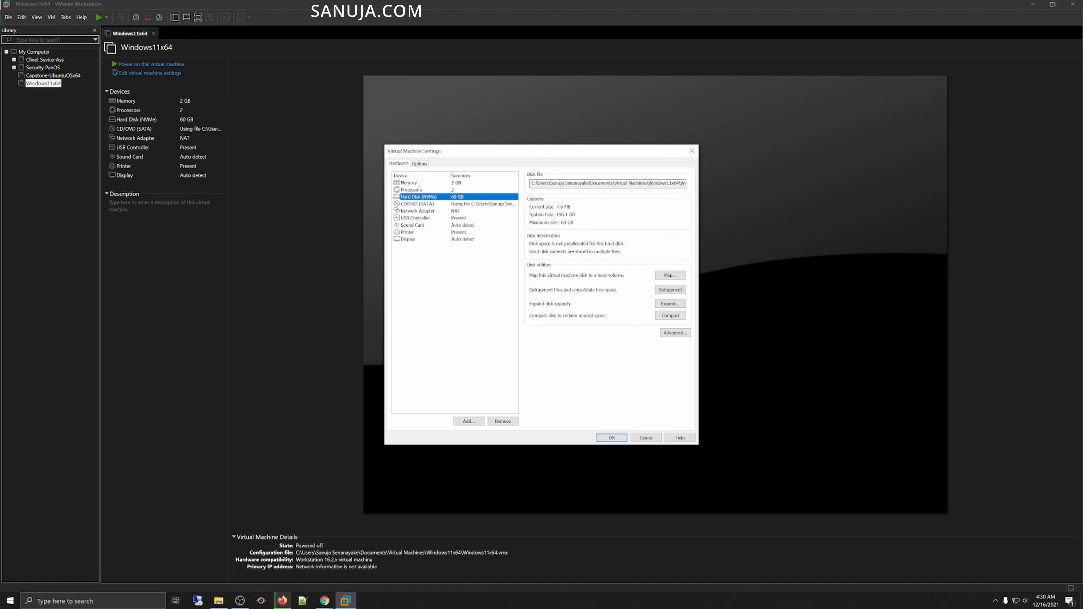
{"action": "left_click", "coordinate": [677, 308]}
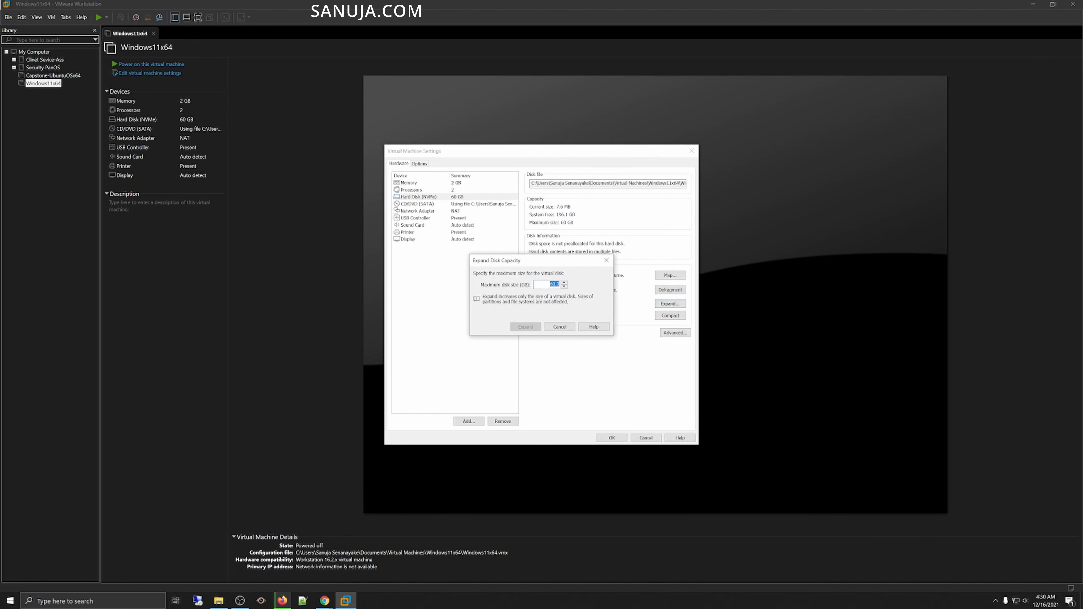
{"action": "left_click", "coordinate": [550, 285]}
{"action": "type", "text": "100"}
{"action": "left_click", "coordinate": [526, 327]}
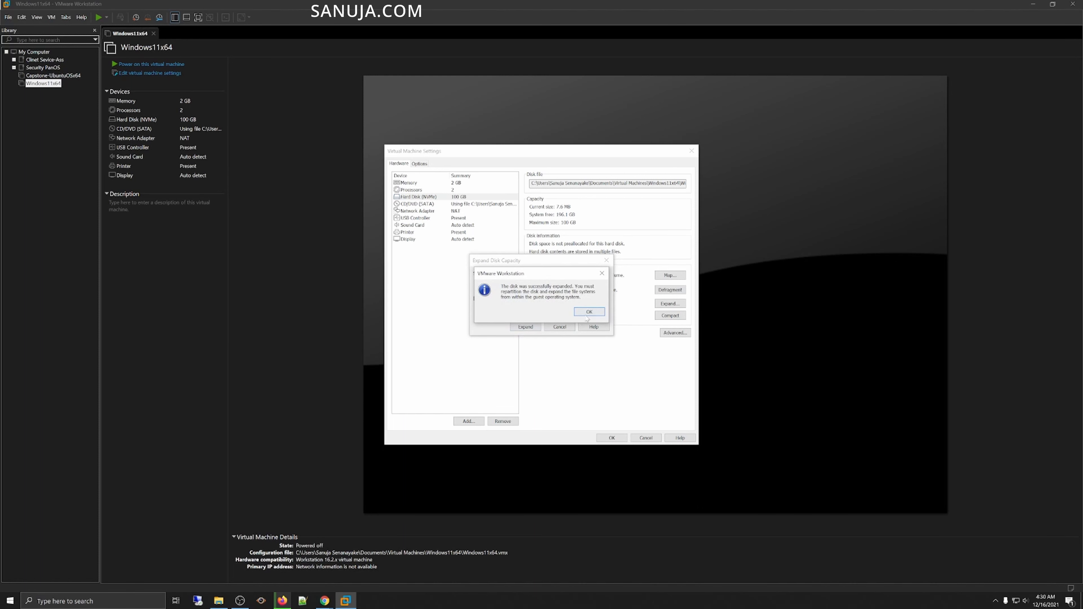
{"action": "left_click", "coordinate": [587, 319]}
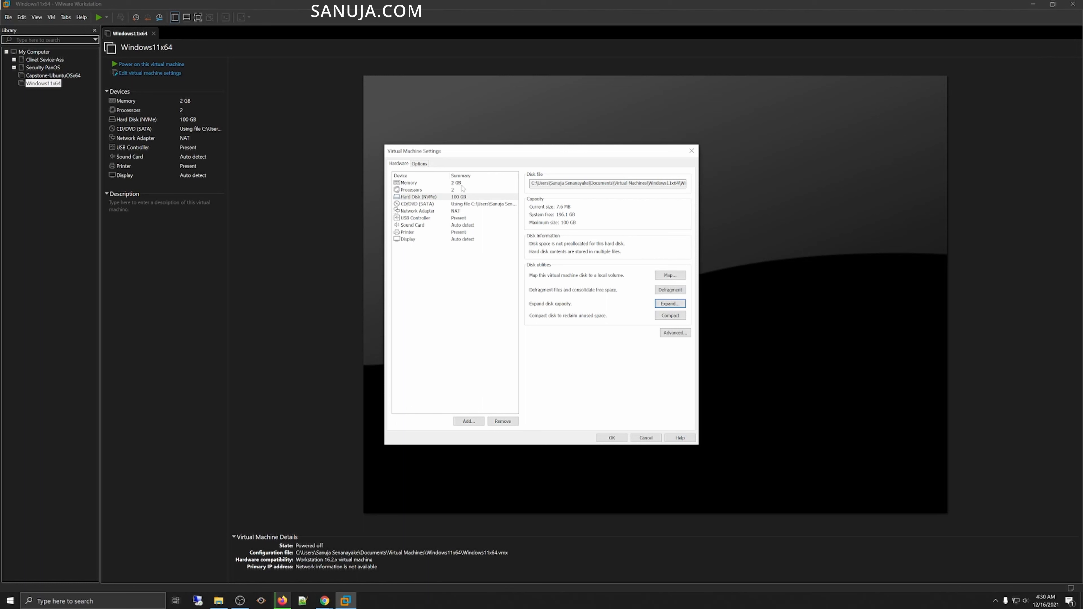
Step: Set the virtual machine's memory to 16 GB
{"action": "left_click", "coordinate": [450, 183]}
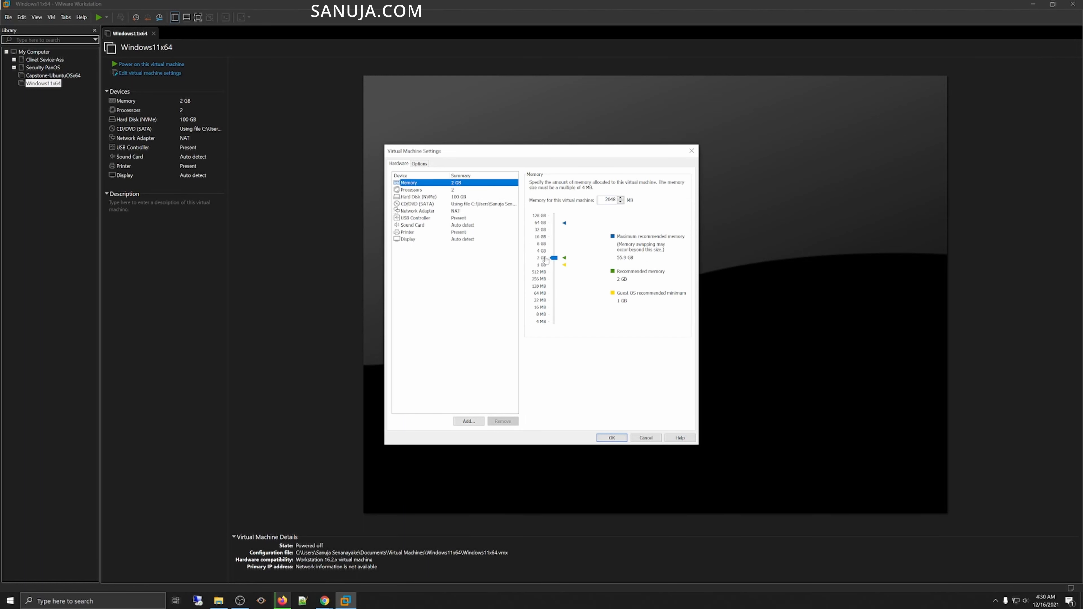
{"action": "left_click", "coordinate": [541, 239]}
Step: Check the host's installed memory in Task Manager and the Windows 11 requirements page
{"action": "right_click", "coordinate": [642, 606]}
{"action": "left_click", "coordinate": [674, 566]}
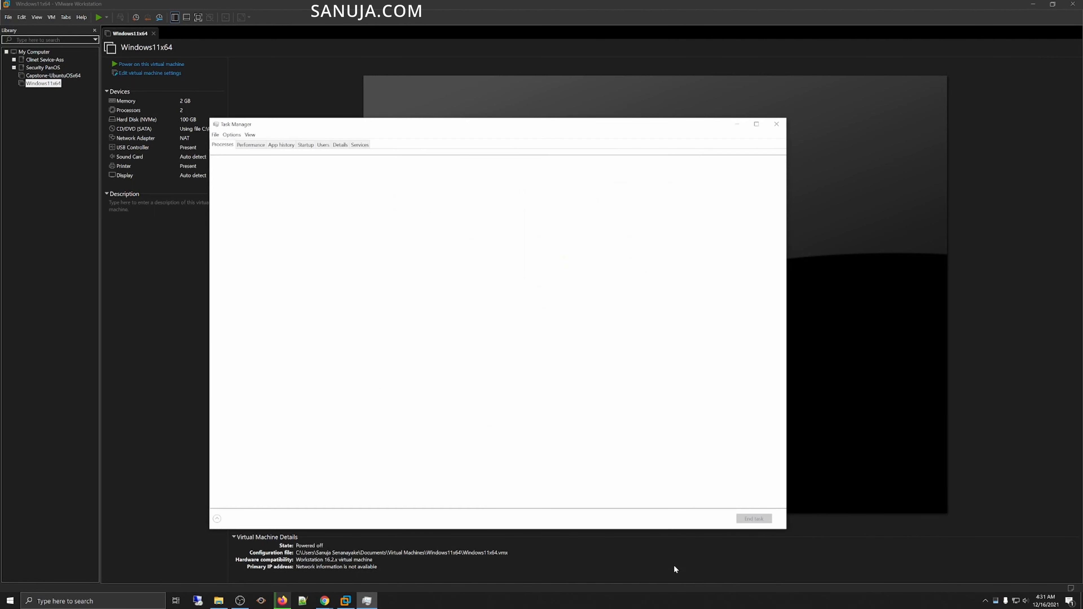
{"action": "left_click", "coordinate": [251, 145]}
{"action": "double_click", "coordinate": [329, 124]}
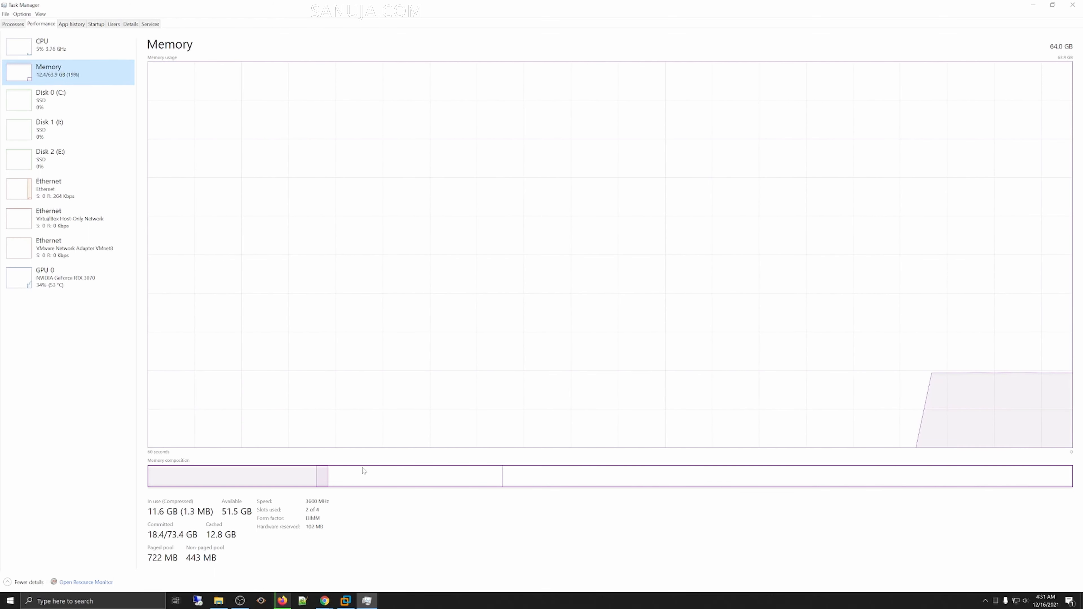
{"action": "left_click", "coordinate": [1072, 5]}
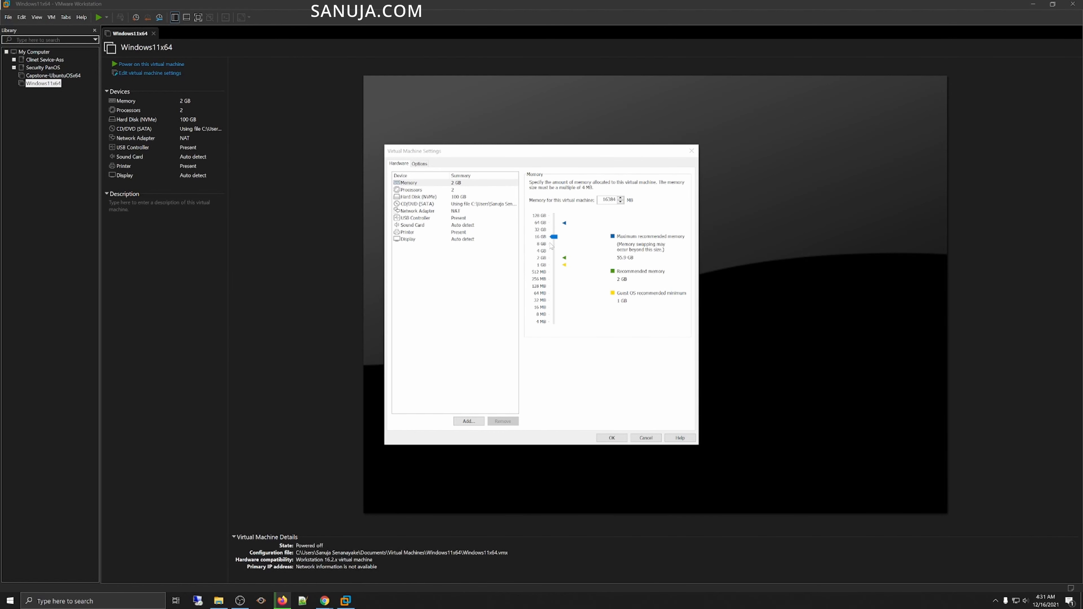
{"action": "left_click_drag", "start_coordinate": [1082, 128], "coordinate": [525, 194]}
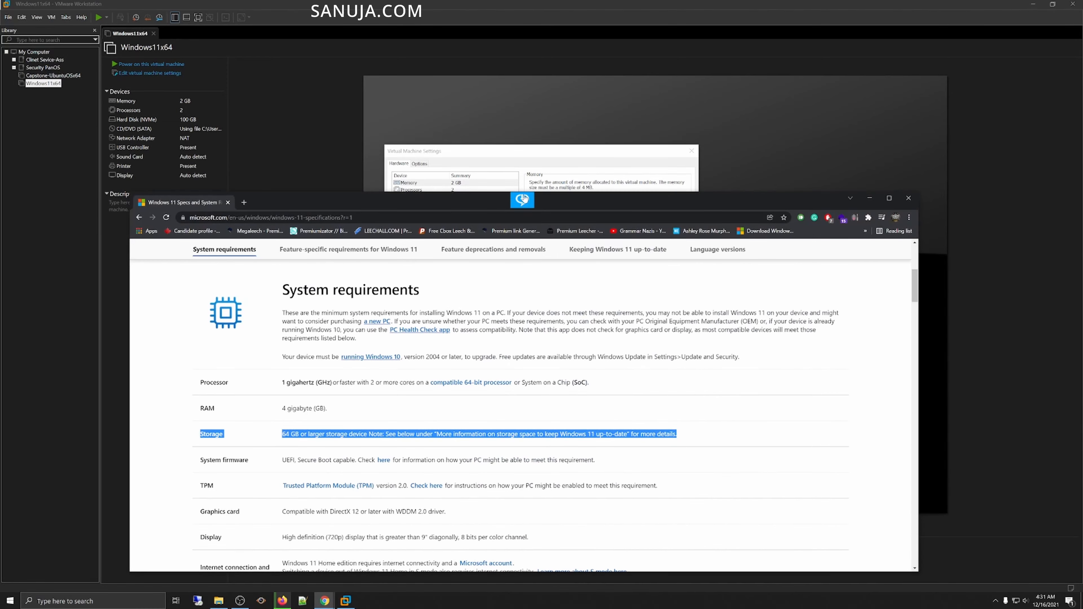
{"action": "double_click", "coordinate": [539, 195]}
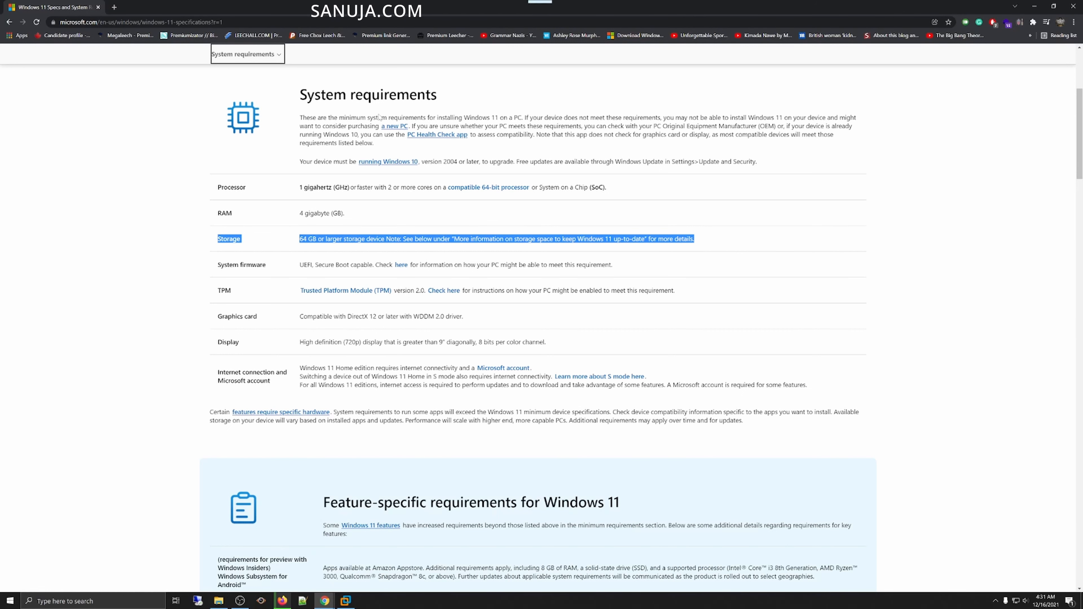
{"action": "left_click_drag", "start_coordinate": [649, 12], "coordinate": [1082, 119]}
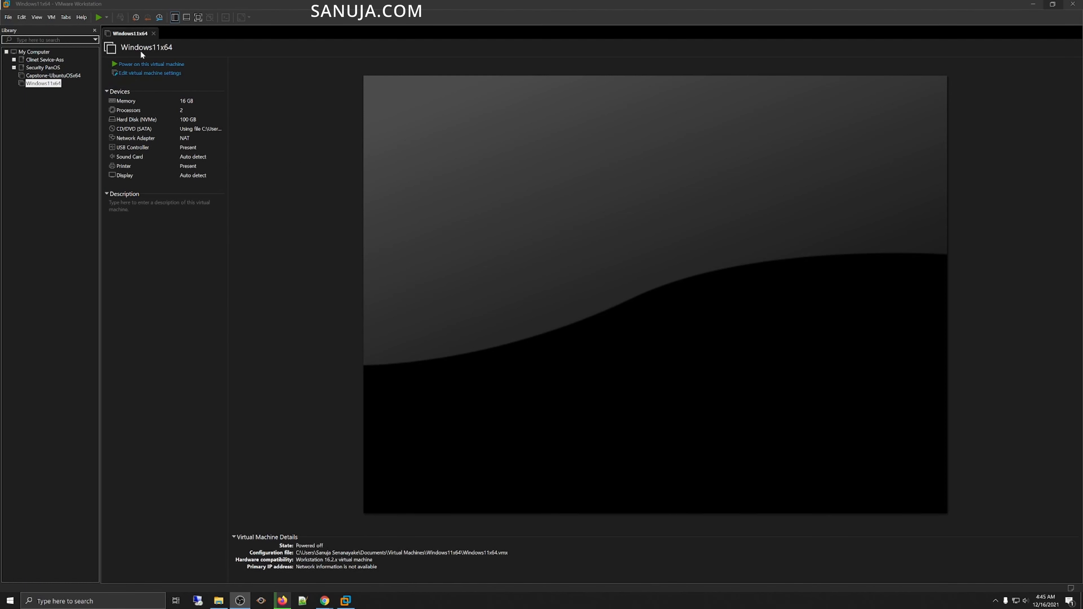
Step: Power on the virtual machine, boot from the installation disc and accept the default language settings
{"action": "left_click", "coordinate": [140, 64]}
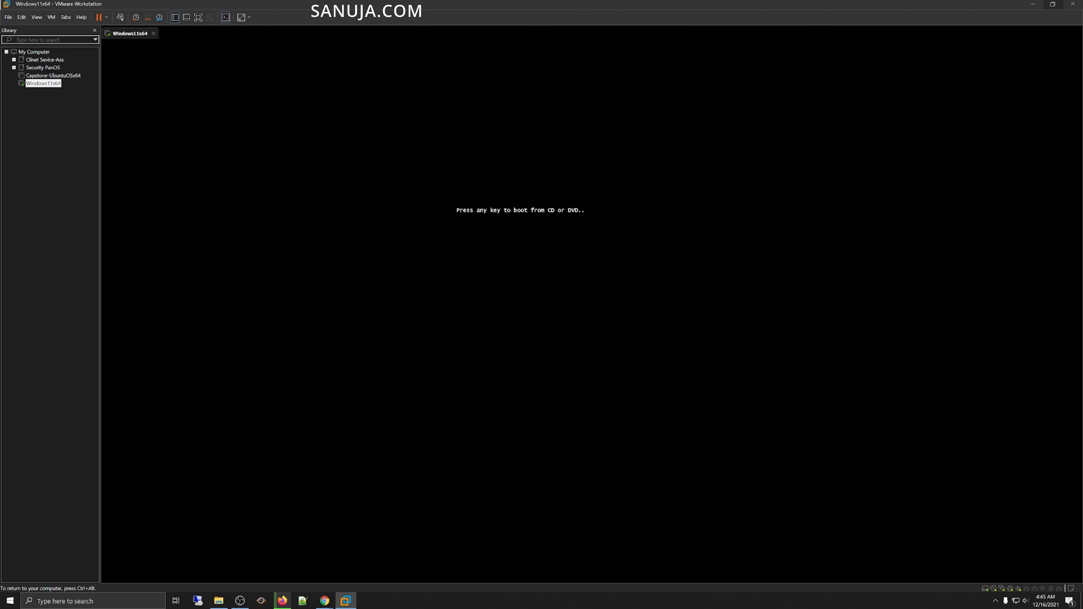
{"action": "key", "text": "Return"}
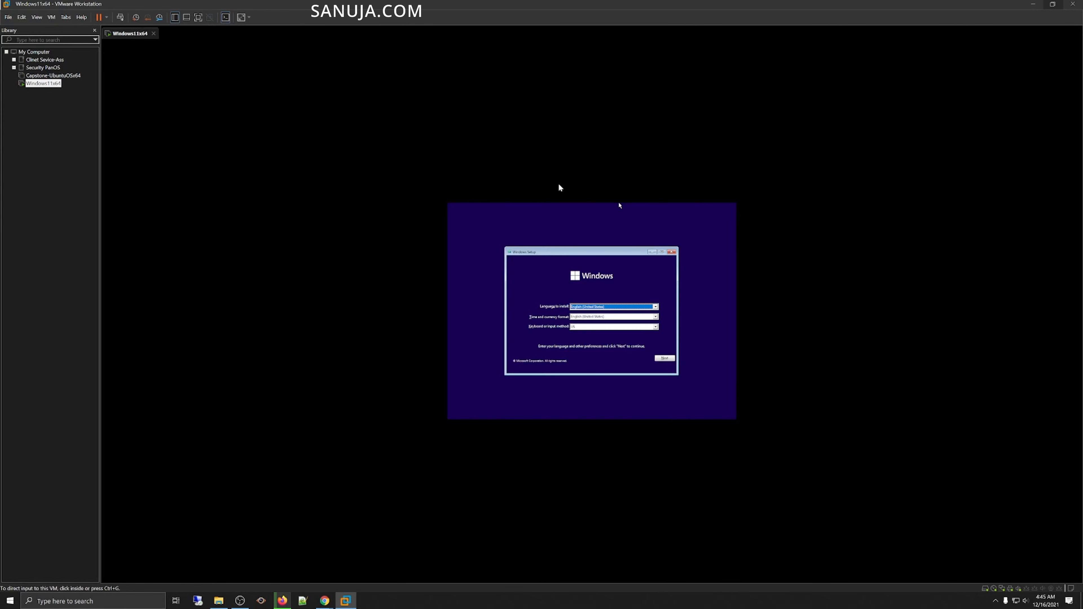
{"action": "left_click", "coordinate": [664, 359]}
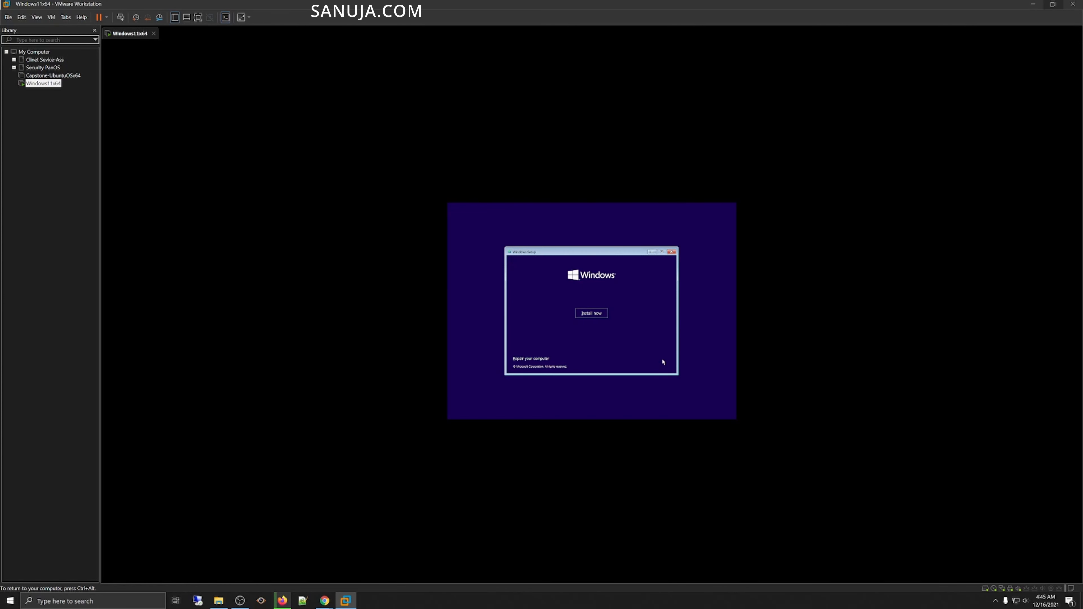
Step: Start the installation and continue without entering a product key
{"action": "left_click", "coordinate": [592, 316]}
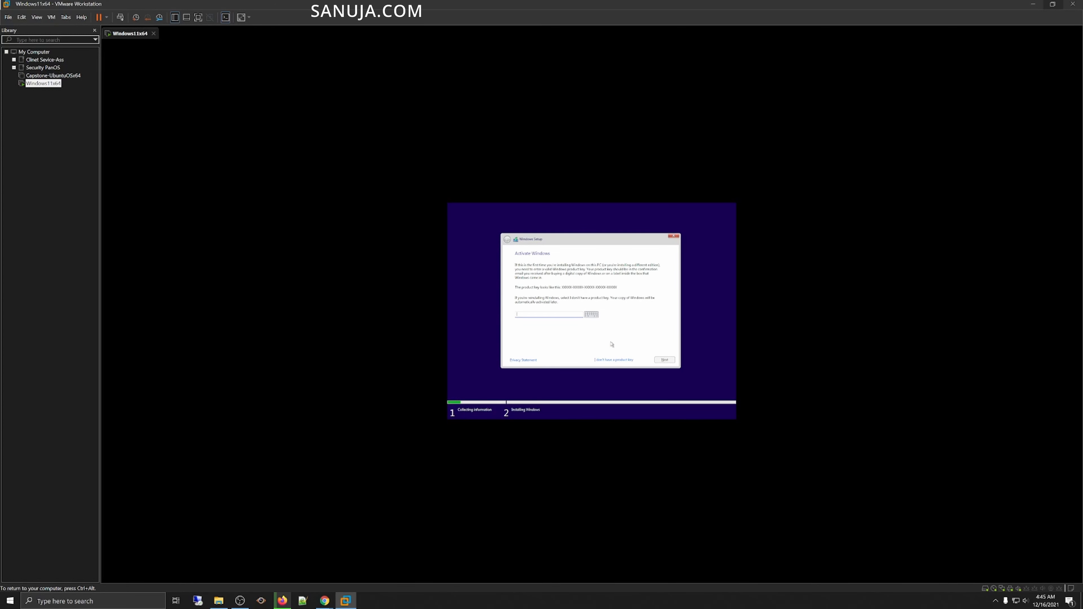
{"action": "left_click", "coordinate": [607, 360]}
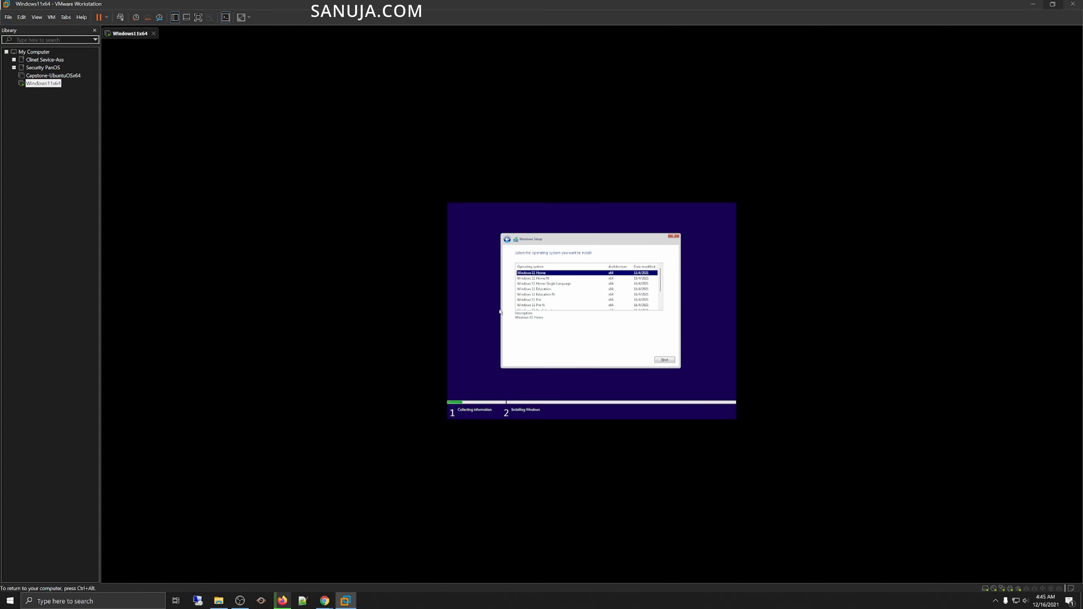
Step: Select Windows 11 Pro as the edition to install and continue
{"action": "key", "text": "ctrl+alt"}
{"action": "left_click", "coordinate": [601, 373]}
{"action": "scroll", "coordinate": [667, 275], "scroll_direction": "down", "scroll_amount": 2}
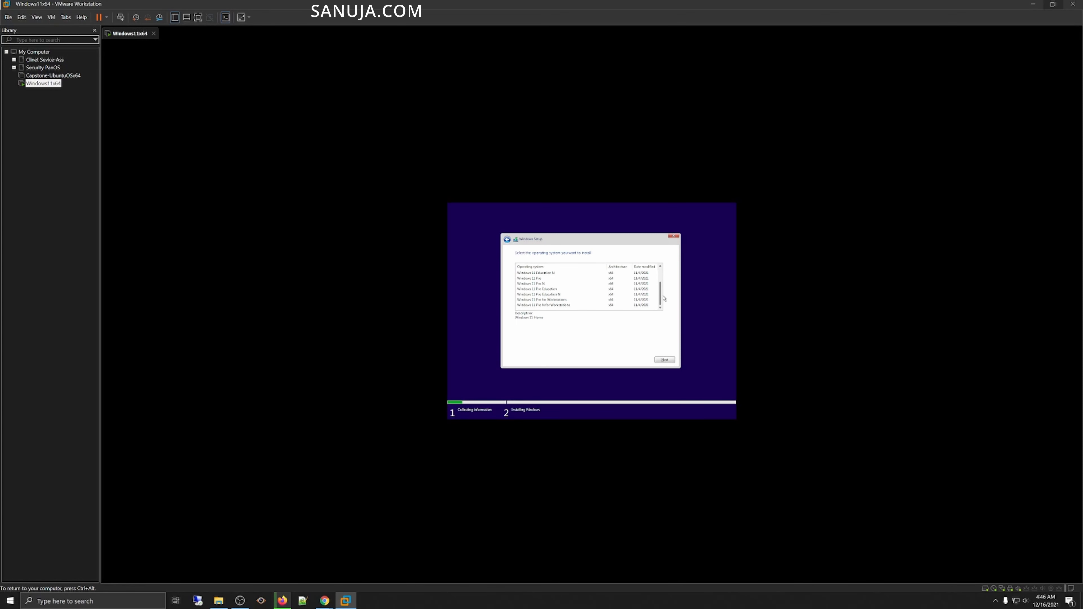
{"action": "scroll", "coordinate": [664, 299], "scroll_direction": "up", "scroll_amount": 2}
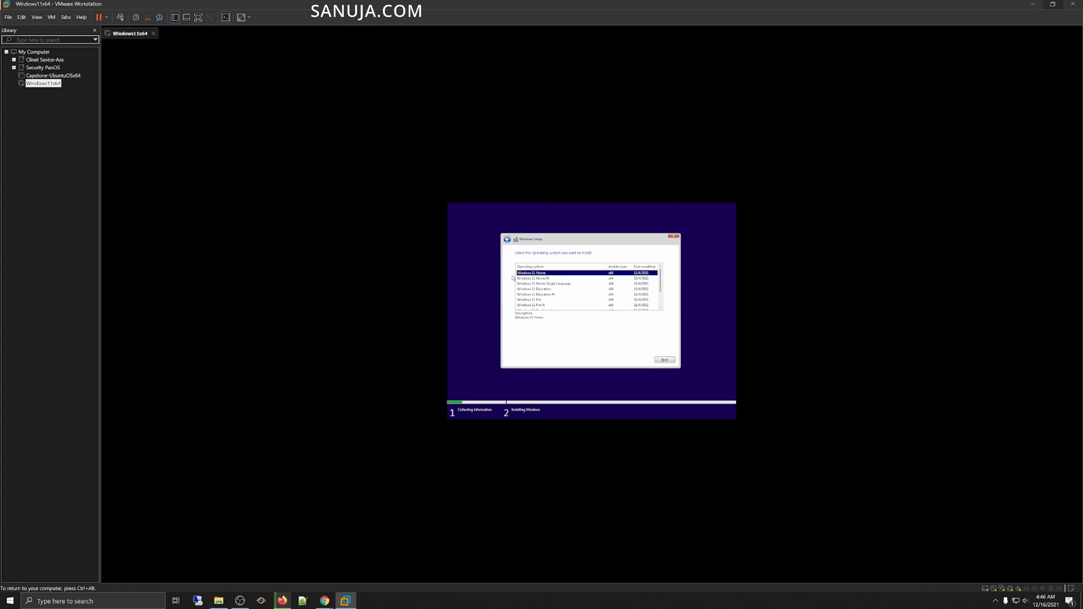
{"action": "left_click", "coordinate": [534, 300]}
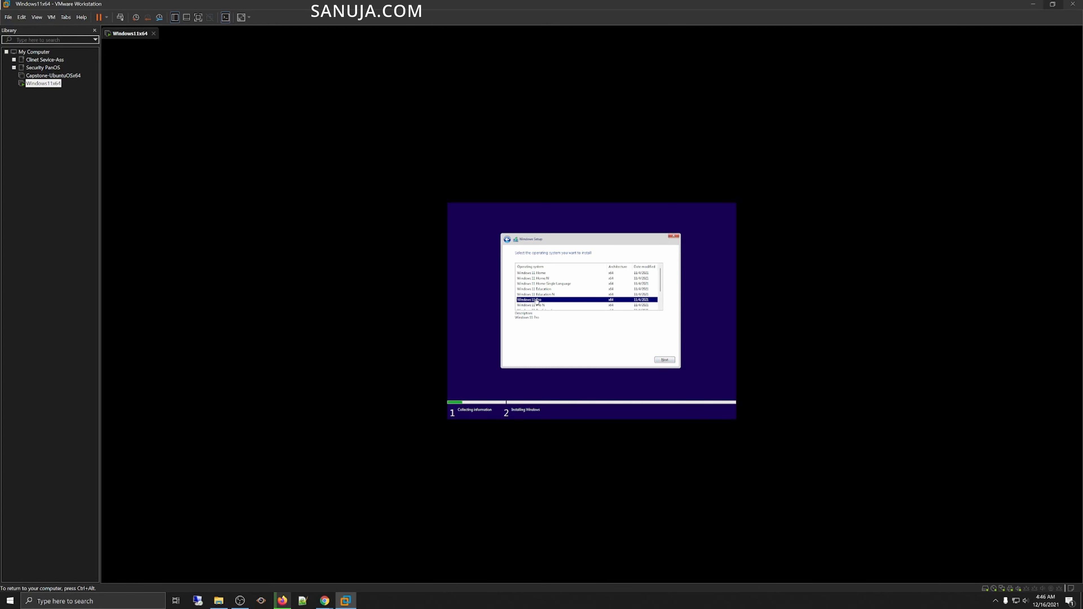
{"action": "left_click", "coordinate": [668, 360]}
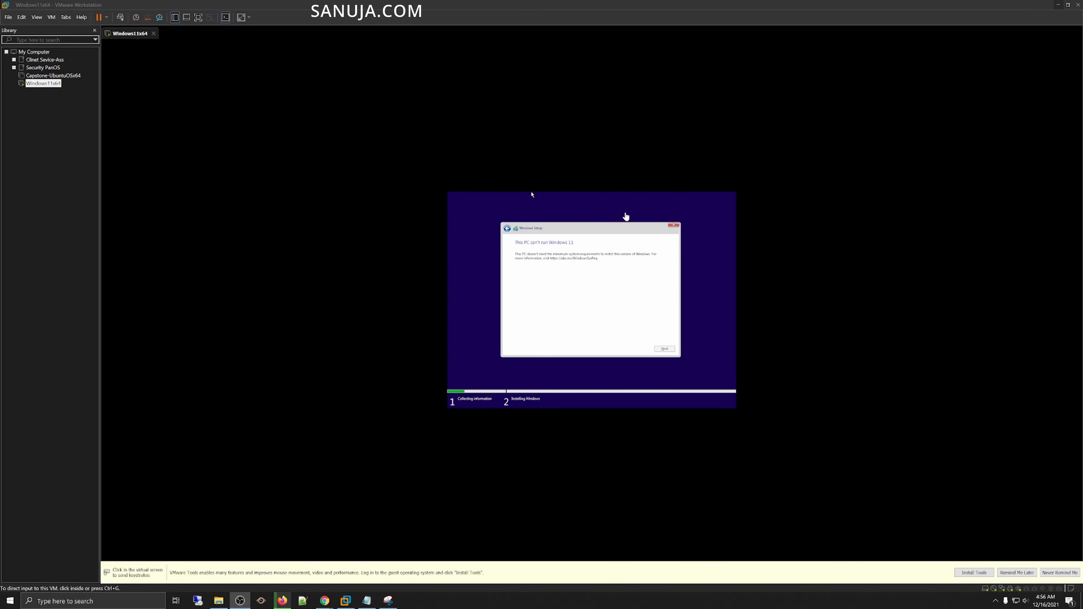
Step: Open a command prompt inside Windows Setup and run regedit
{"action": "left_click", "coordinate": [531, 194]}
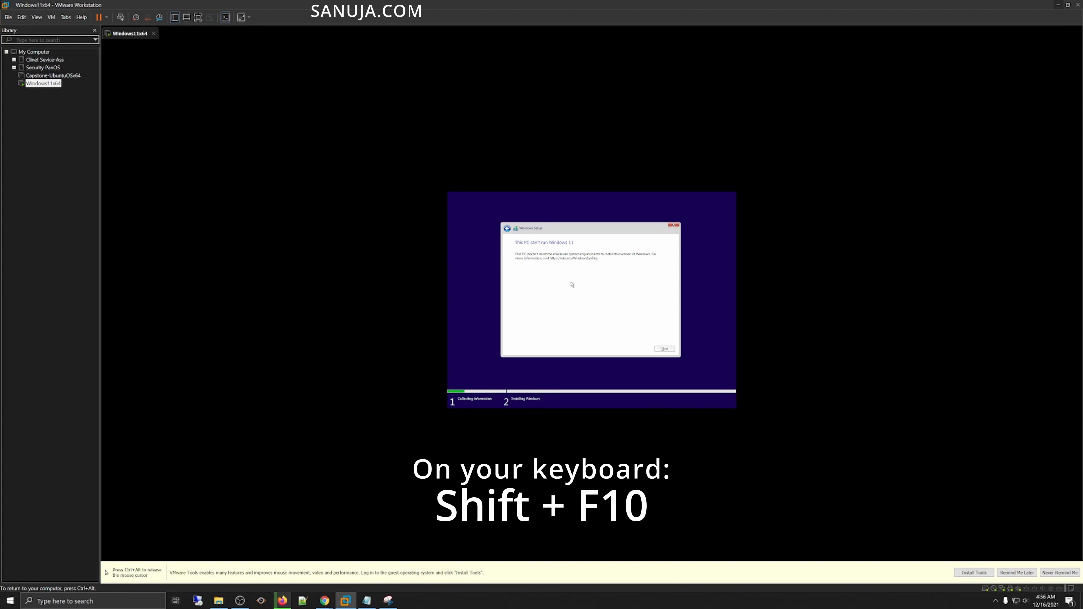
{"action": "key", "text": "shift+F10"}
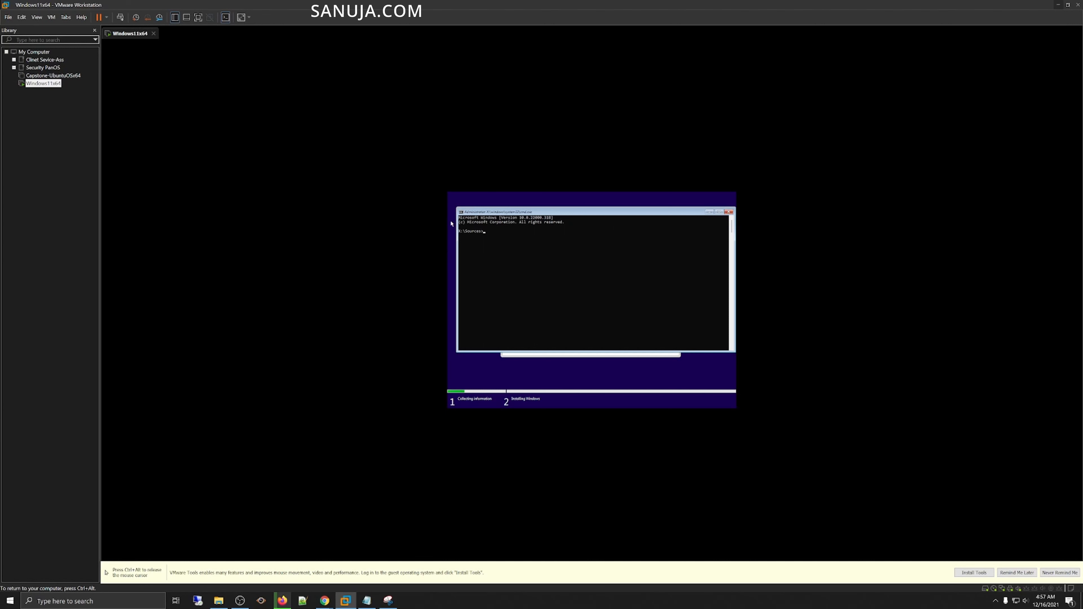
{"action": "left_click", "coordinate": [521, 240]}
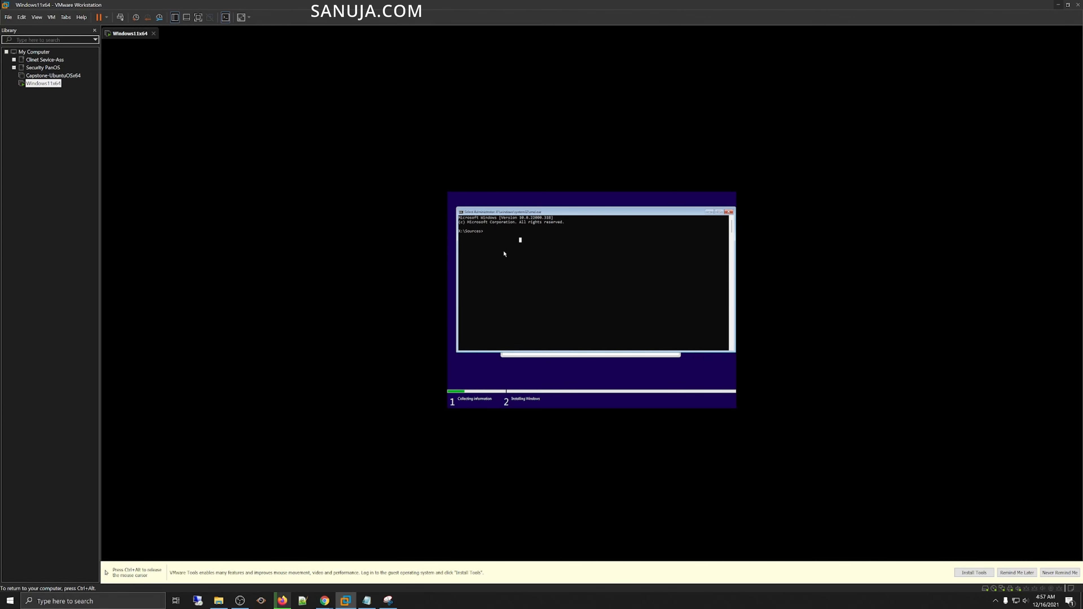
{"action": "left_click", "coordinate": [484, 231]}
Step: Finish entering the regedit command to launch the Registry Editor from the Setup command prompt
{"action": "type", "text": "re"}
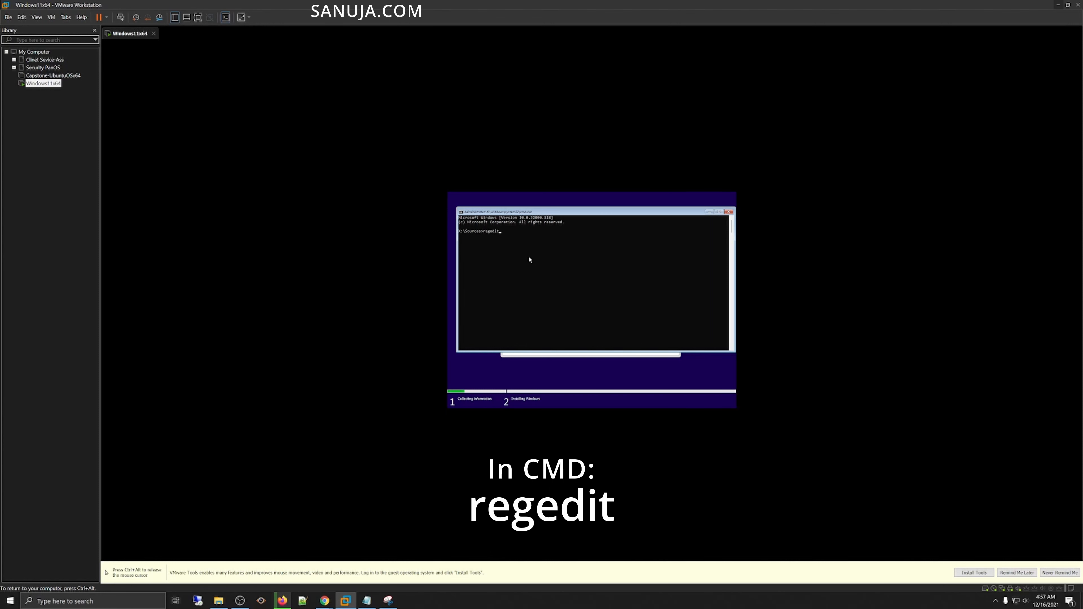
Step: Open a command prompt inside Windows Setup and run regedit
Step: Finish entering the regedit command to launch the Registry Editor from the Setup command prompt
{"action": "type", "text": "gedit"}
{"action": "key", "text": "Return"}
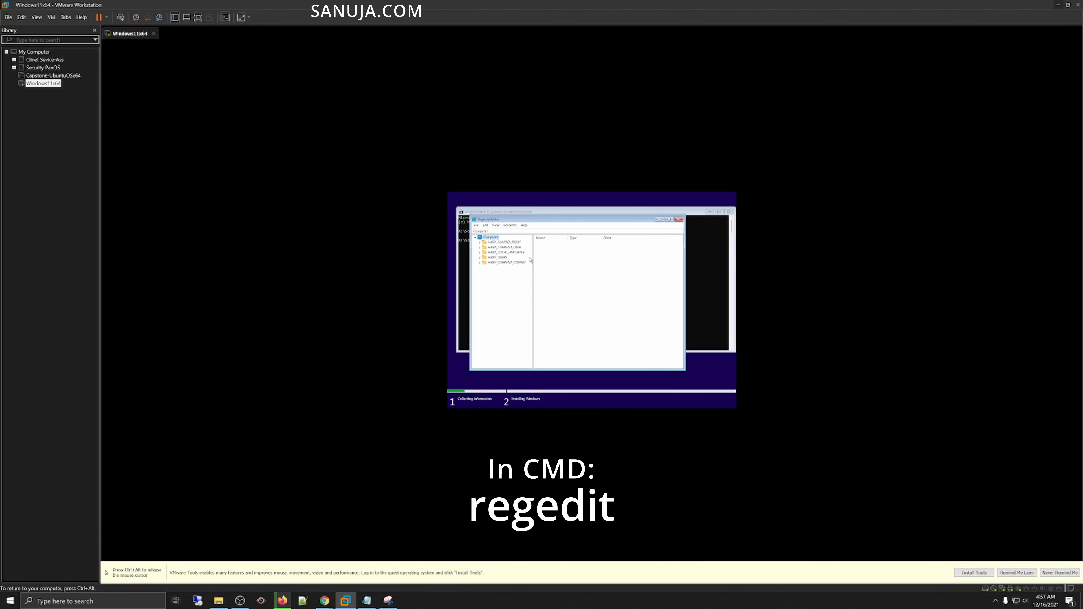
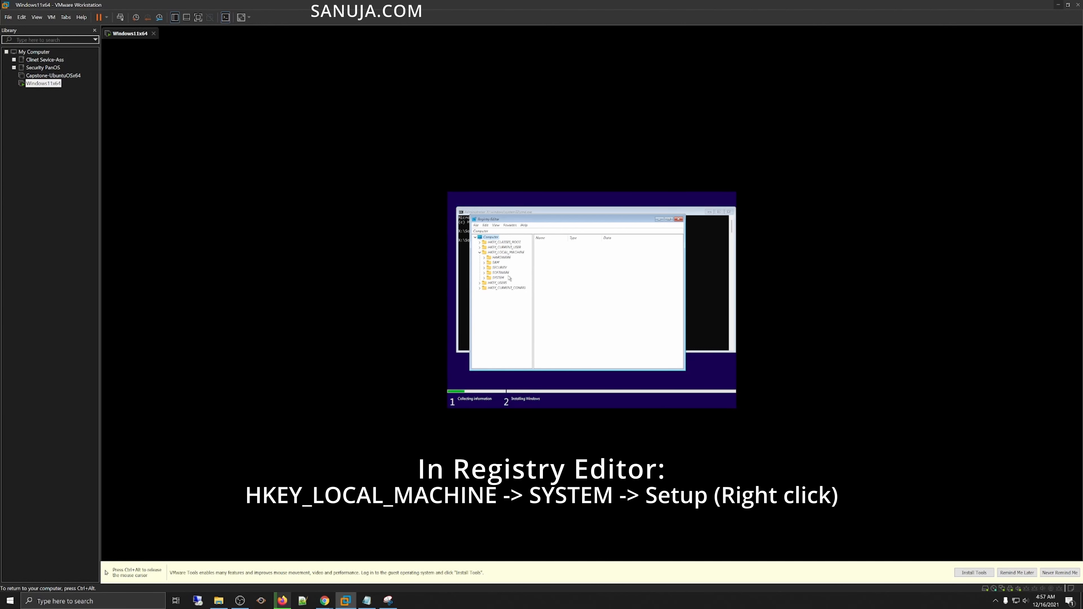
Step: Expand the SYSTEM key under HKEY_LOCAL_MACHINE in the Registry Editor
{"action": "left_click", "coordinate": [484, 278]}
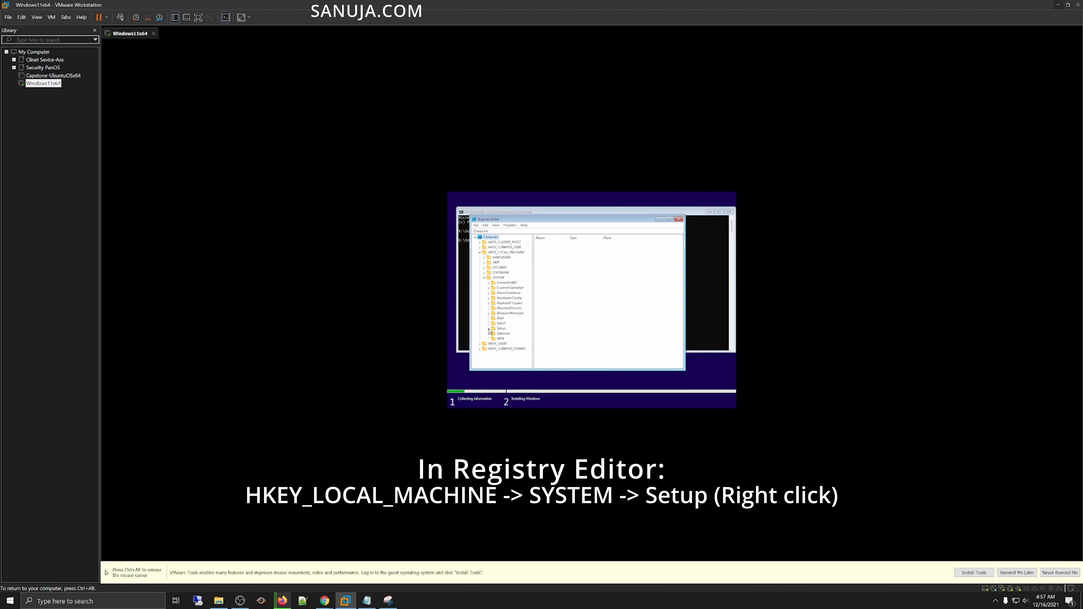
Step: Expand the Setup key under SYSTEM and select it in the Registry Editor
{"action": "left_click", "coordinate": [489, 329]}
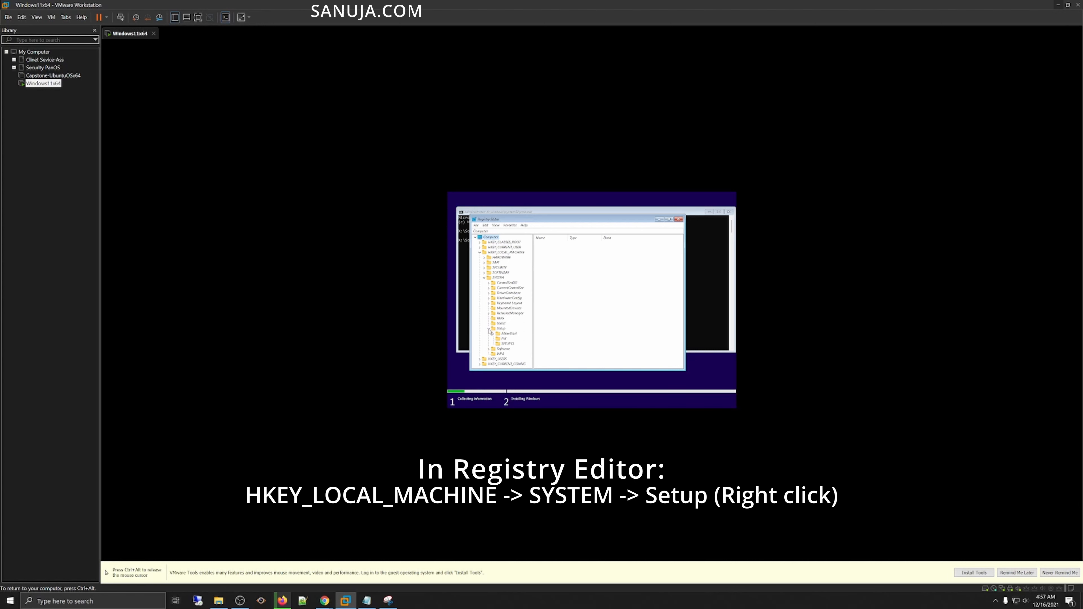
{"action": "left_click", "coordinate": [500, 329]}
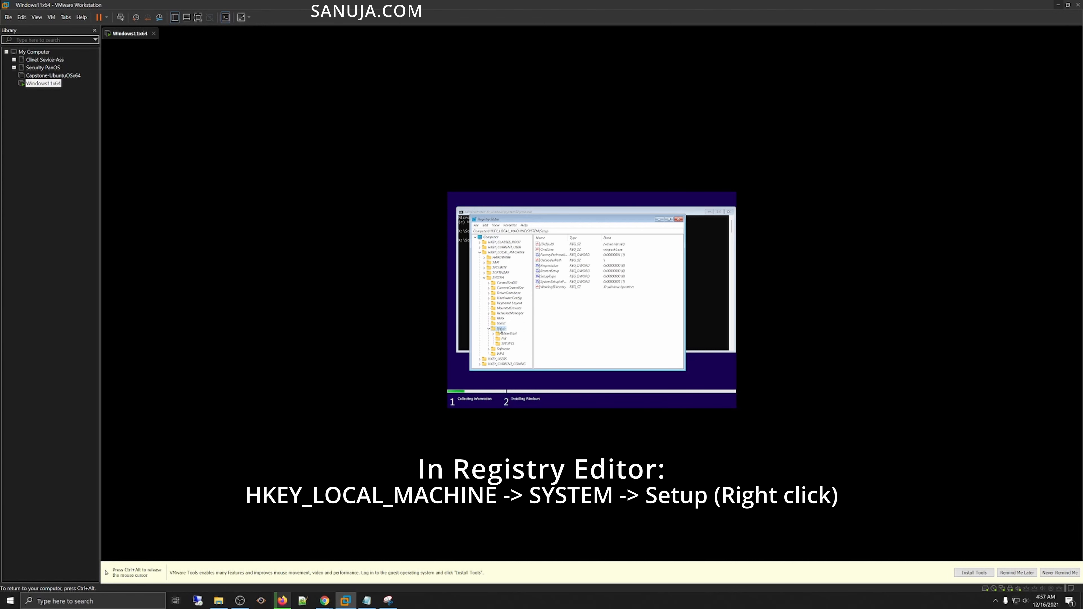
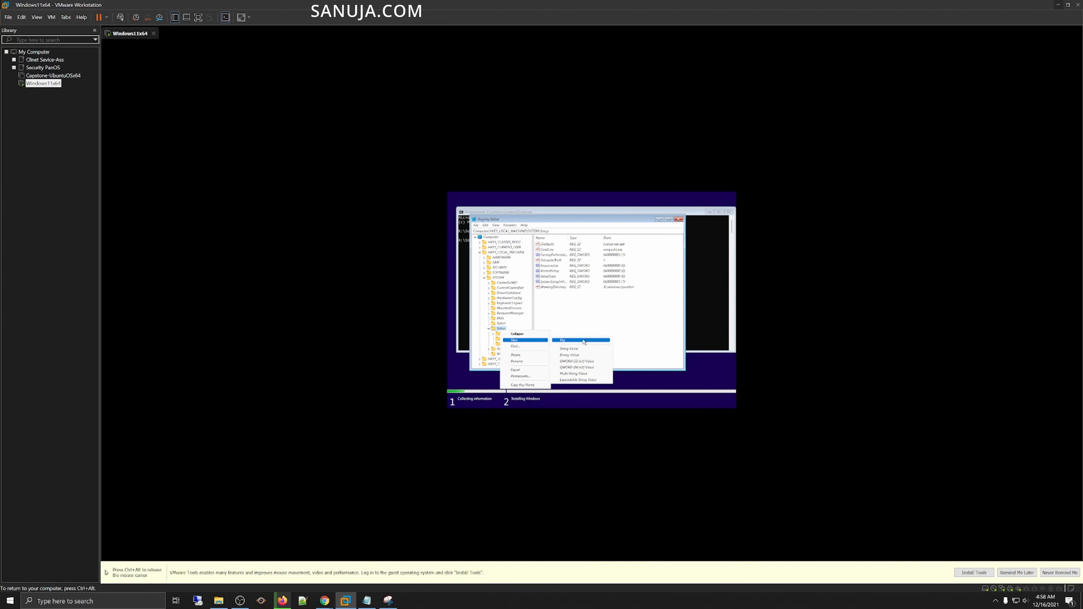
Step: Create a new key under the Setup key in the Registry Editor
{"action": "left_click", "coordinate": [583, 340]}
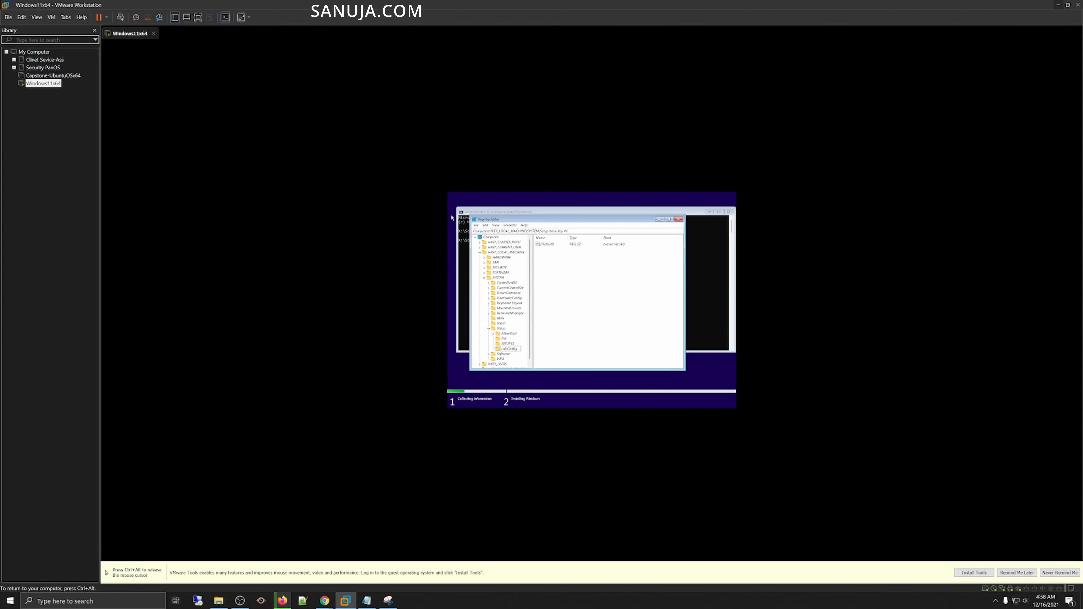
Step: Add a DWORD (32-bit) value named BypassTPMCheck to the LabConfig key
{"action": "key", "text": "Return"}
{"action": "left_click", "coordinate": [578, 287]}
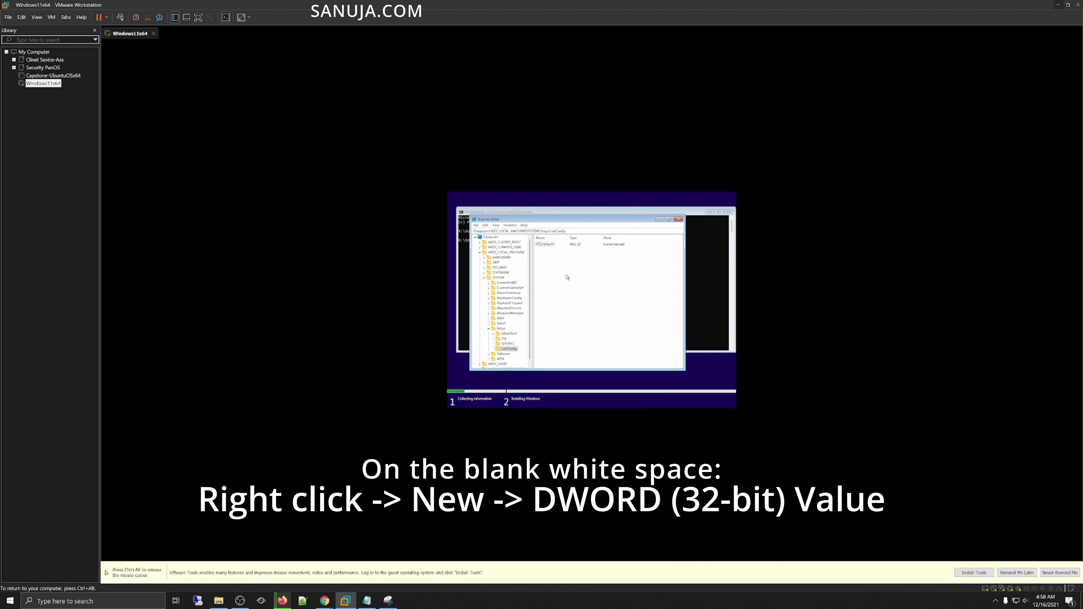
{"action": "mouse_move", "coordinate": [580, 279]}
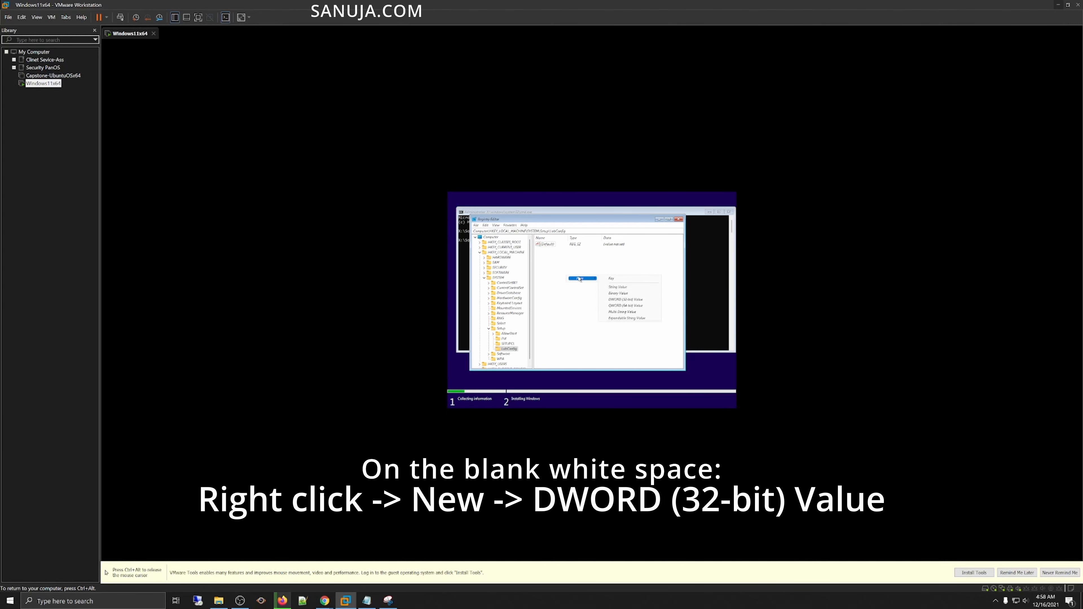
{"action": "left_click", "coordinate": [634, 300]}
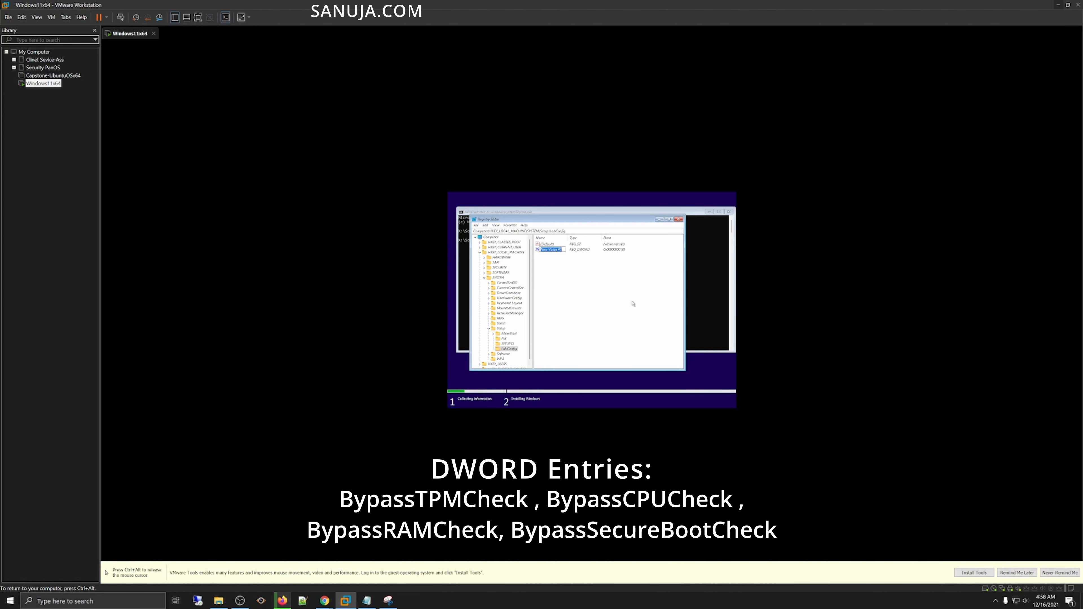
{"action": "type", "text": "BypassTPMCheck"}
{"action": "key", "text": "Return"}
Step: Set BypassTPMCheck's value data to 1
{"action": "double_click", "coordinate": [560, 251]}
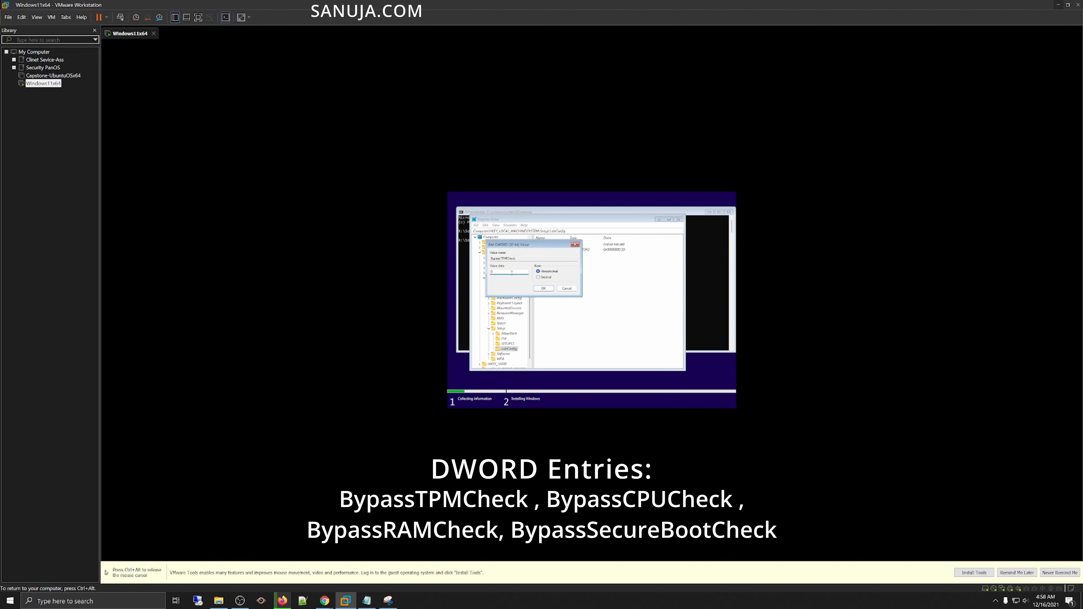
{"action": "type", "text": "1"}
{"action": "left_click", "coordinate": [544, 289]}
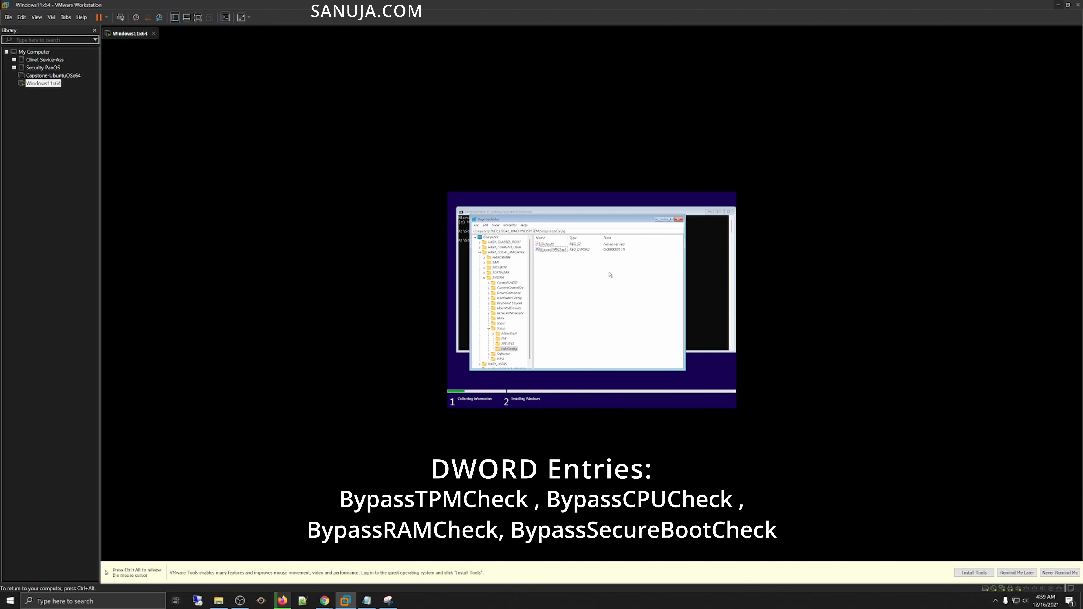
Step: Add a second DWORD (32-bit) value to LabConfig and rename it BypassCPUCheck
{"action": "key", "text": "ctrl+alt"}
{"action": "key", "text": "alt+Tab"}
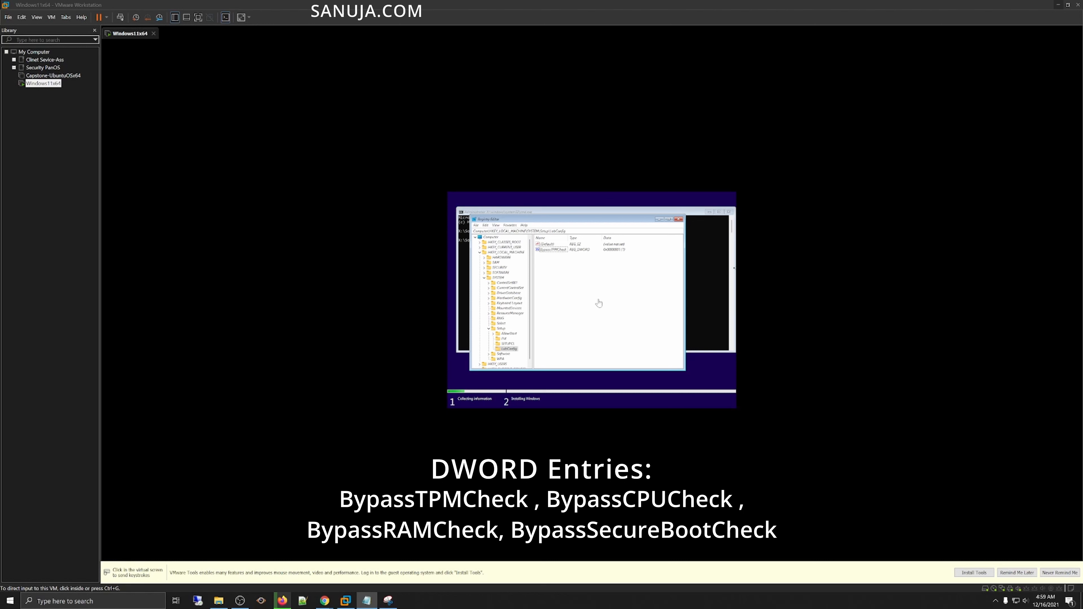
{"action": "left_click", "coordinate": [559, 281]}
{"action": "right_click", "coordinate": [558, 279]}
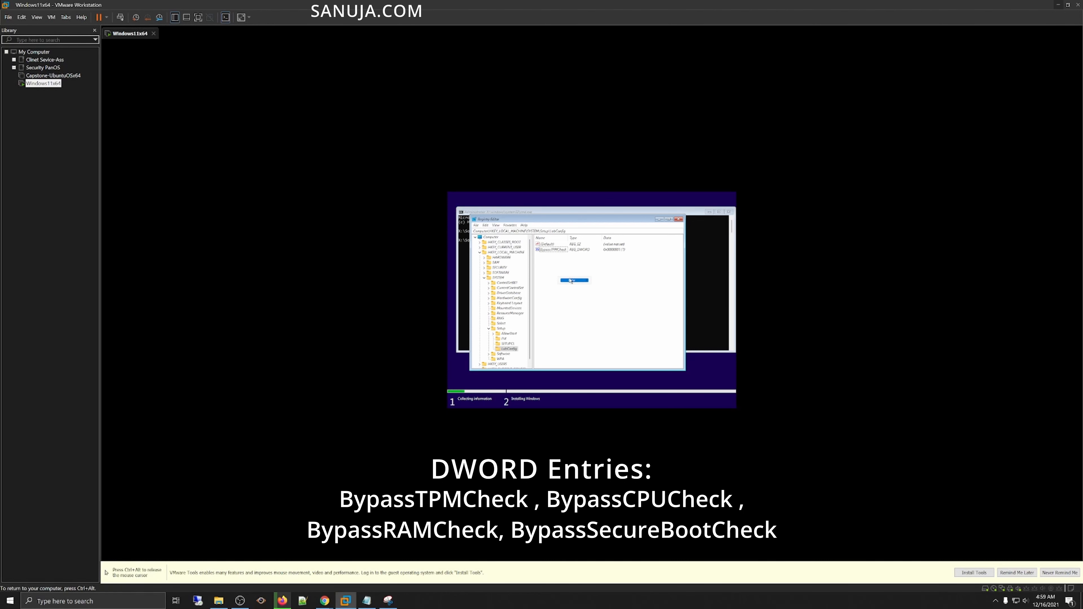
{"action": "mouse_move", "coordinate": [571, 280]}
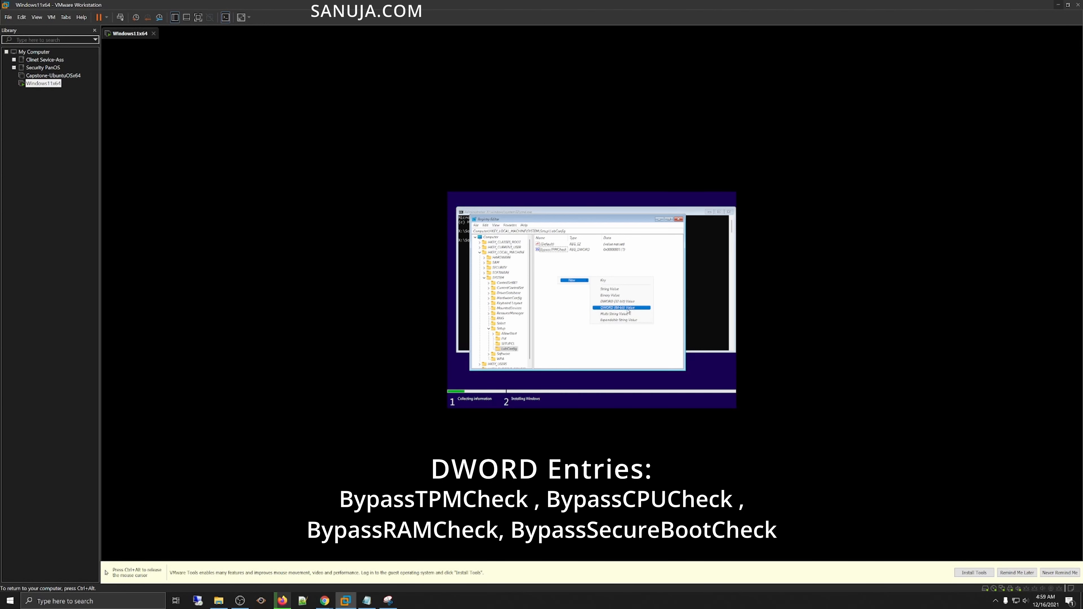
{"action": "left_click", "coordinate": [623, 302]}
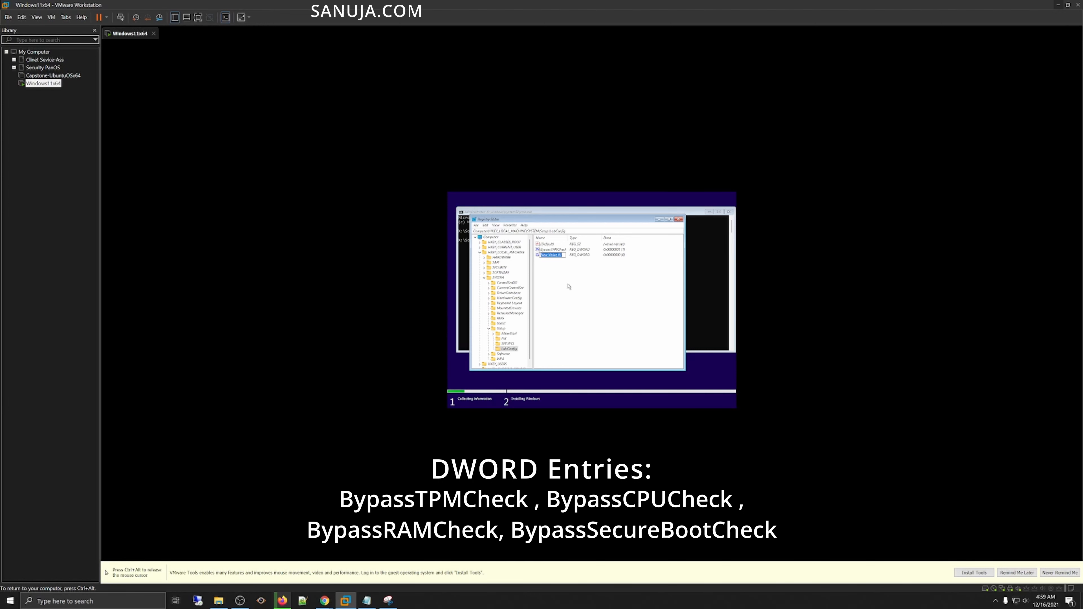
{"action": "right_click", "coordinate": [557, 258]}
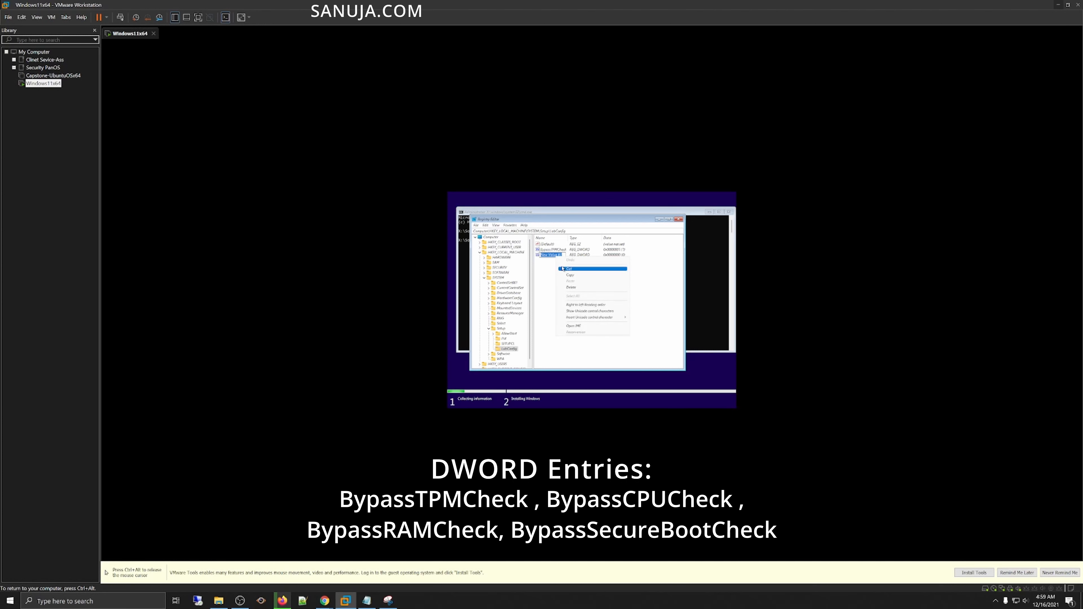
{"action": "left_click", "coordinate": [550, 254]}
{"action": "left_click_drag", "start_coordinate": [562, 254], "coordinate": [539, 255]}
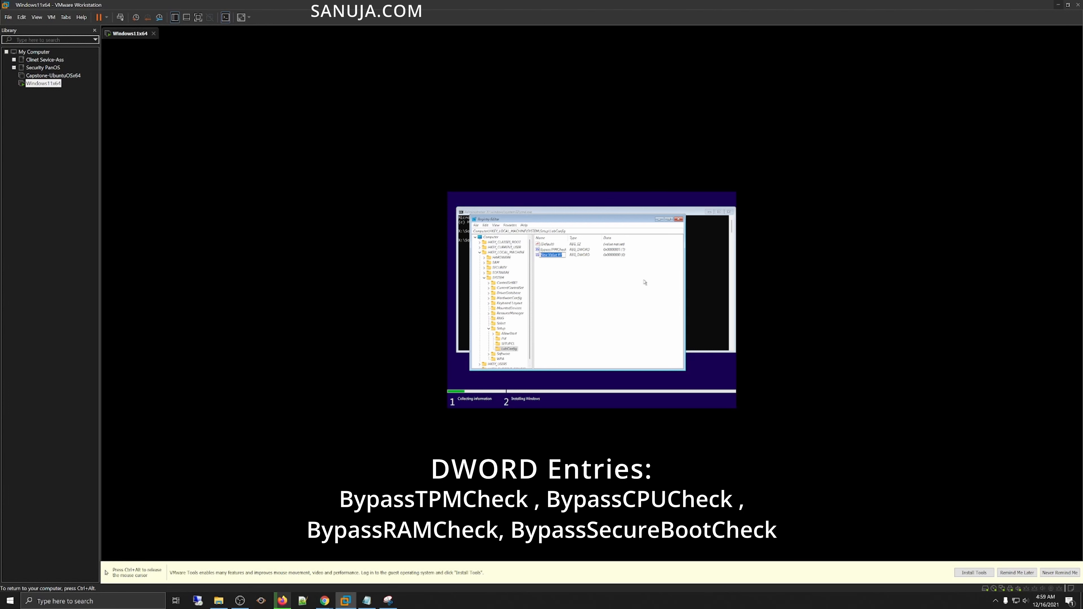
{"action": "type", "text": "BypassCPUCheck"}
{"action": "key", "text": "Return"}
Step: Set BypassCPUCheck's value data to 1
{"action": "double_click", "coordinate": [559, 256]}
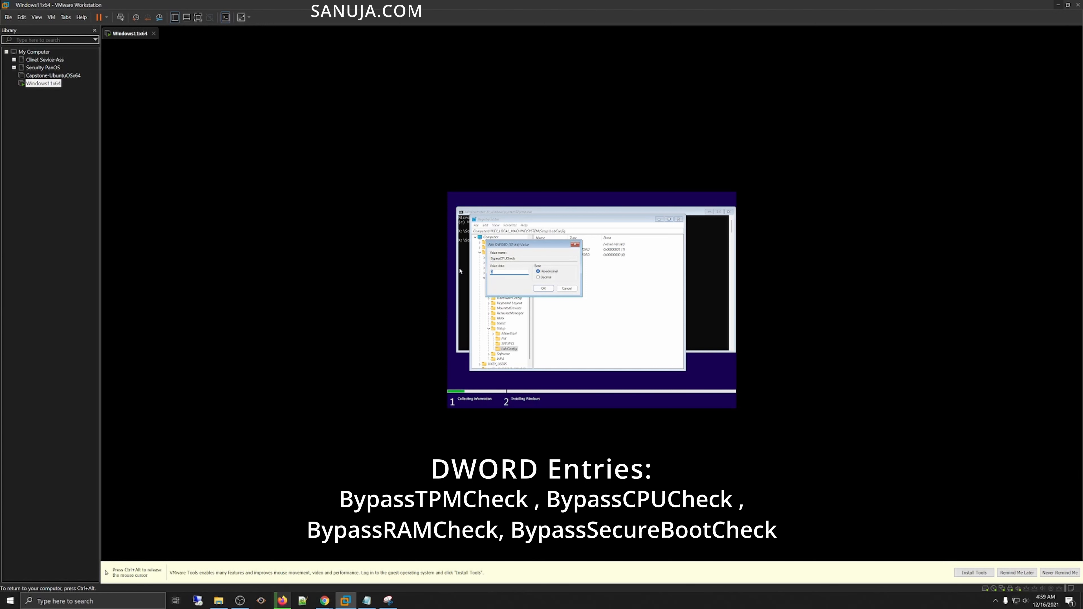
{"action": "key", "text": "BackSpace"}
{"action": "left_click", "coordinate": [543, 289]}
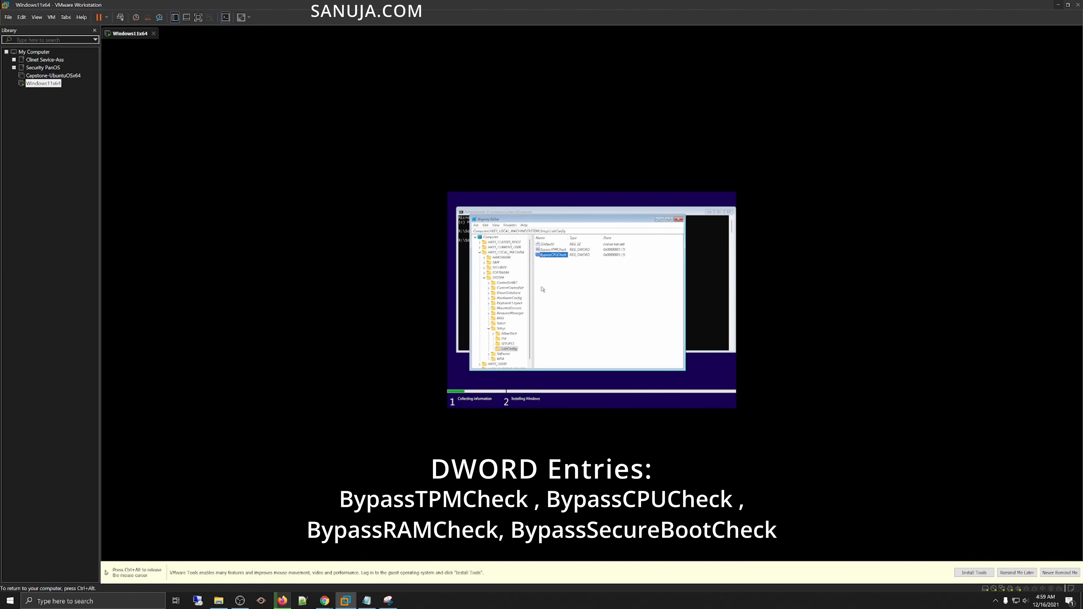
Step: Add a DWORD (32-bit) value named BypassRAMCheck to the LabConfig key
{"action": "right_click", "coordinate": [562, 269]}
{"action": "mouse_move", "coordinate": [576, 272]}
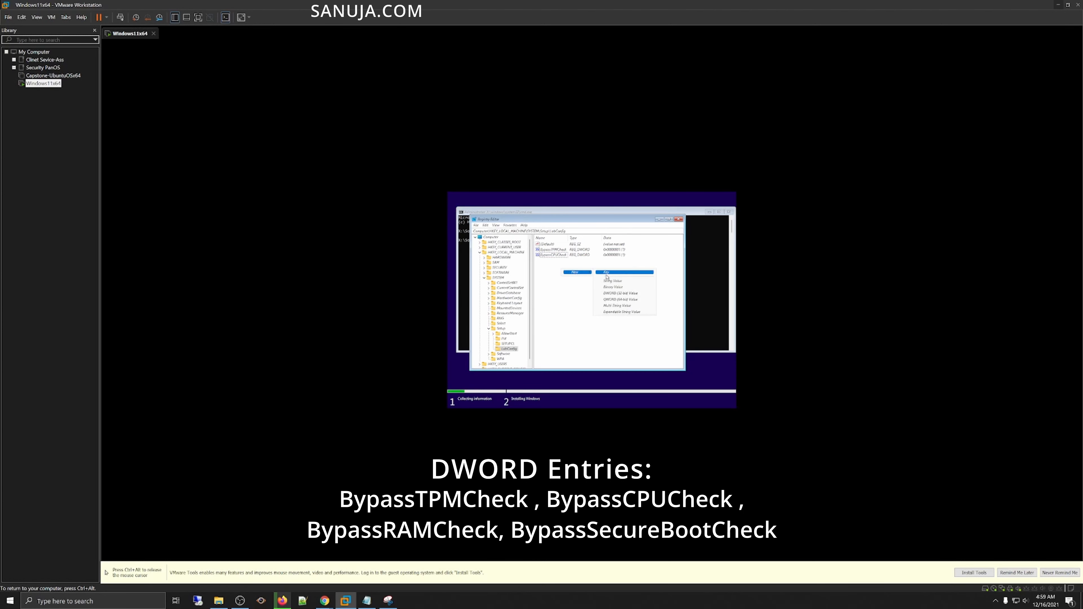
{"action": "left_click", "coordinate": [636, 294]}
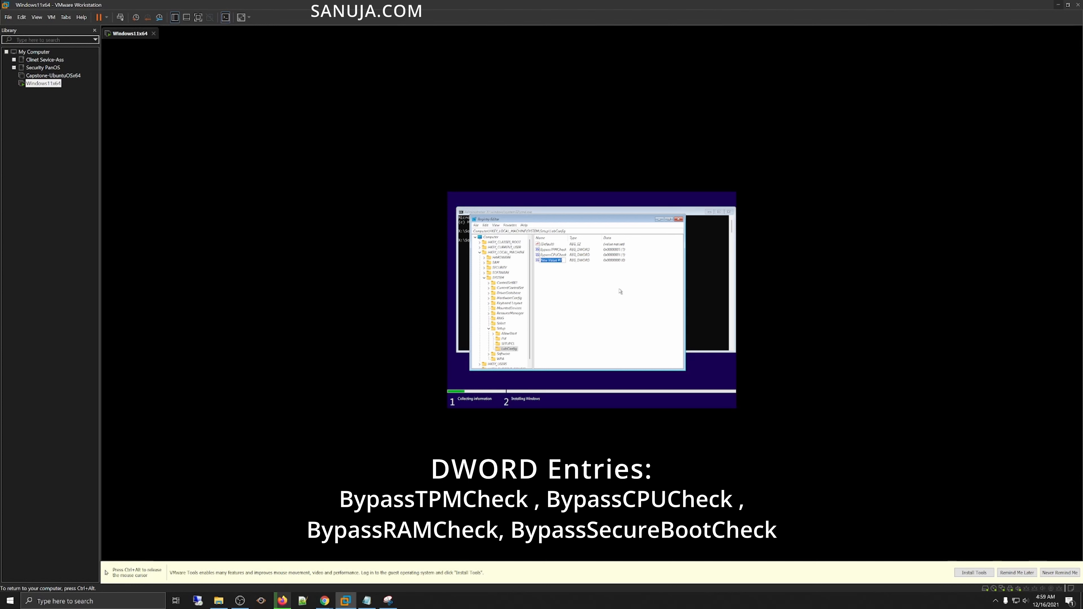
{"action": "type", "text": "BypassRAMCheck"}
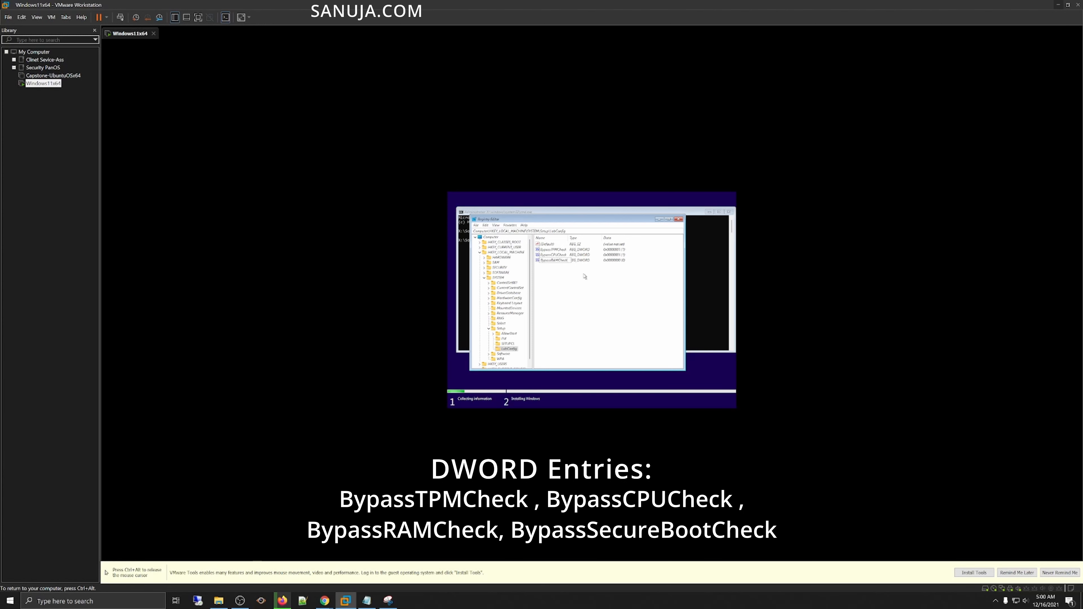
{"action": "key", "text": "Return"}
Step: Set BypassRAMCheck's value data to 1
{"action": "double_click", "coordinate": [554, 261]}
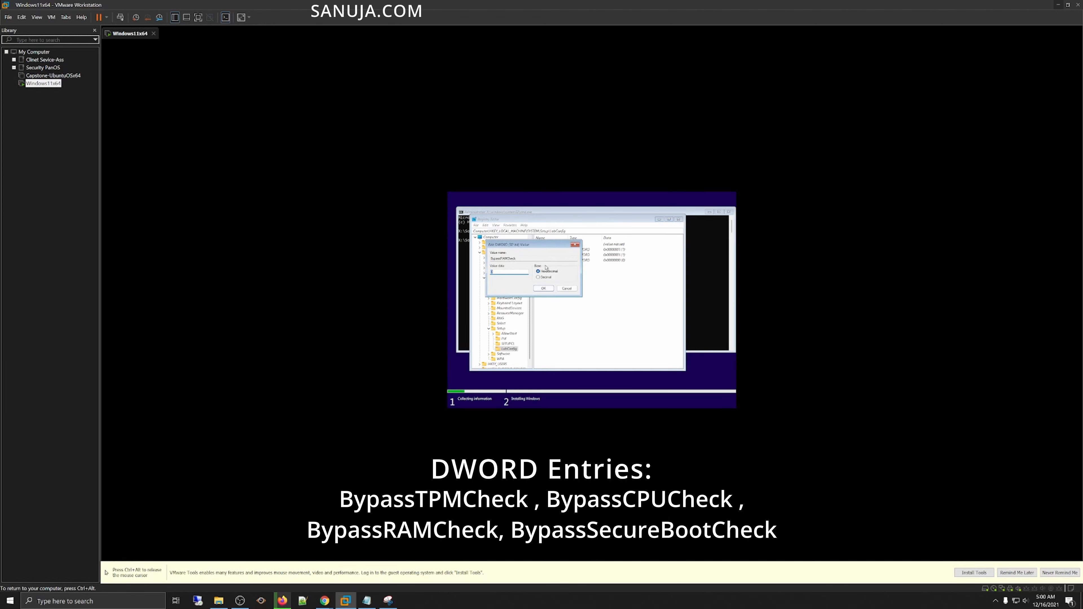
{"action": "key", "text": "ctrl+alt"}
{"action": "left_click", "coordinate": [441, 280]}
{"action": "type", "text": "1"}
{"action": "left_click", "coordinate": [543, 288]}
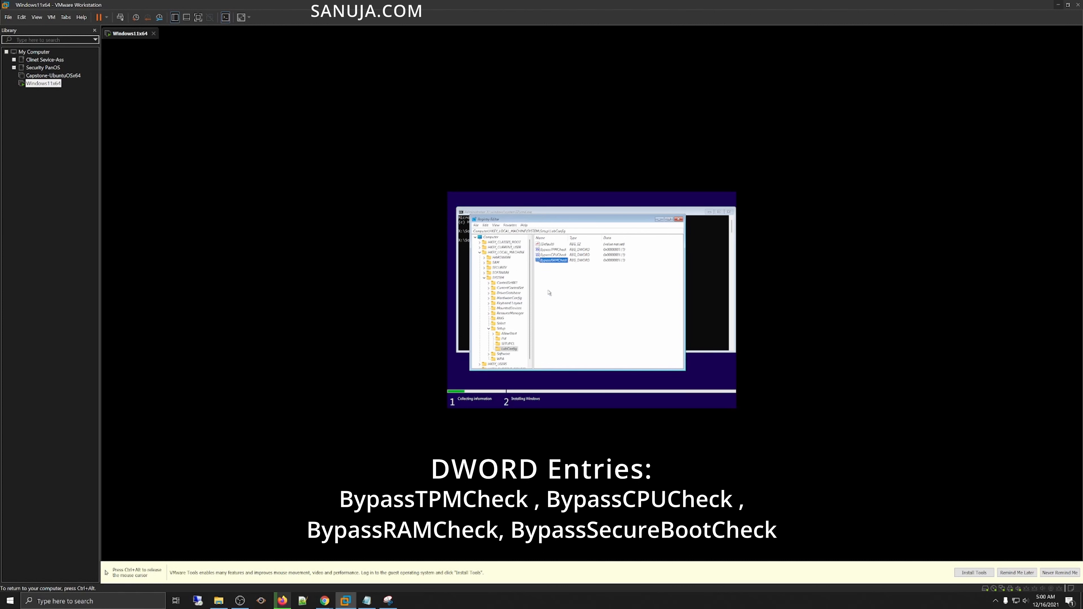
Step: Add a DWORD (32-bit) value named BypassSecureBootCheck to the LabConfig key
{"action": "mouse_move", "coordinate": [572, 284]}
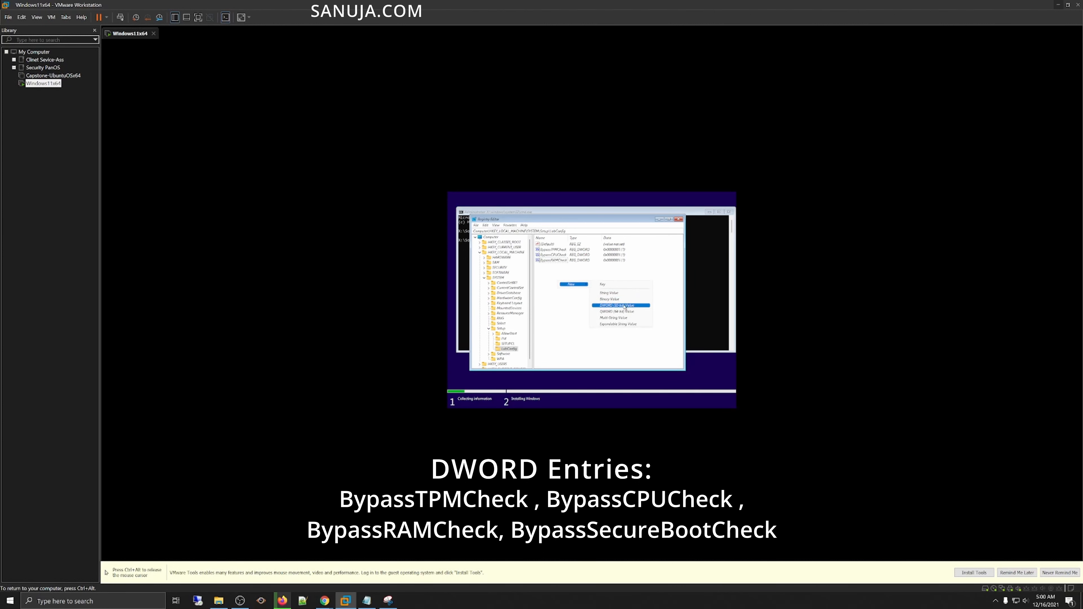
{"action": "left_click", "coordinate": [635, 306]}
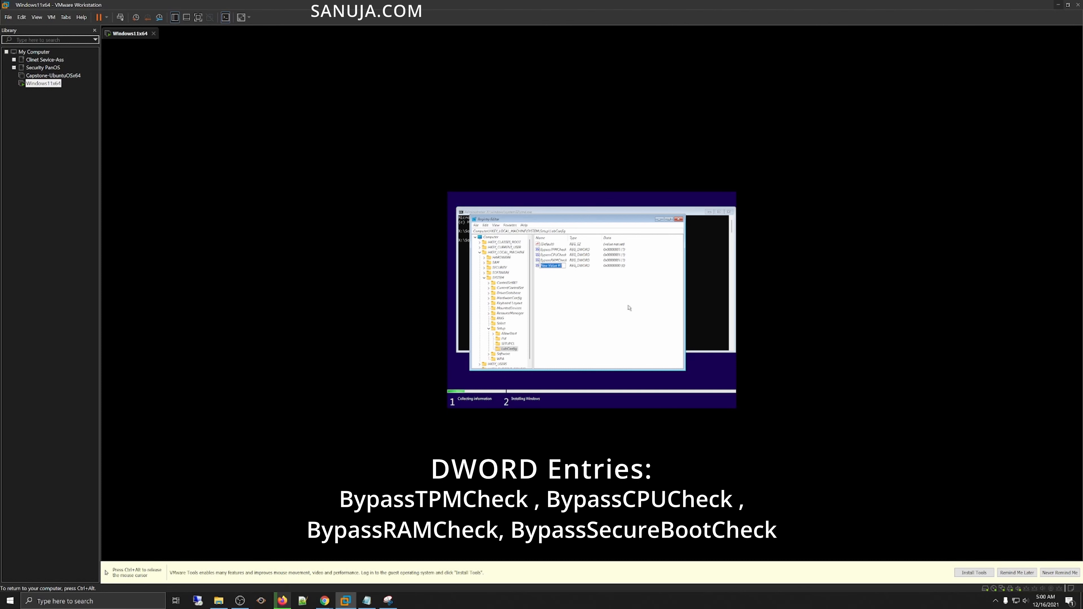
{"action": "type", "text": "By"}
{"action": "type", "text": "passSe"}
{"action": "type", "text": "e"}
{"action": "type", "text": "c"}
{"action": "type", "text": "ureBoot"}
{"action": "type", "text": "Check"}
{"action": "left_click", "coordinate": [589, 266]}
Step: Set BypassSecureBootCheck's value data to 1
{"action": "double_click", "coordinate": [564, 266]}
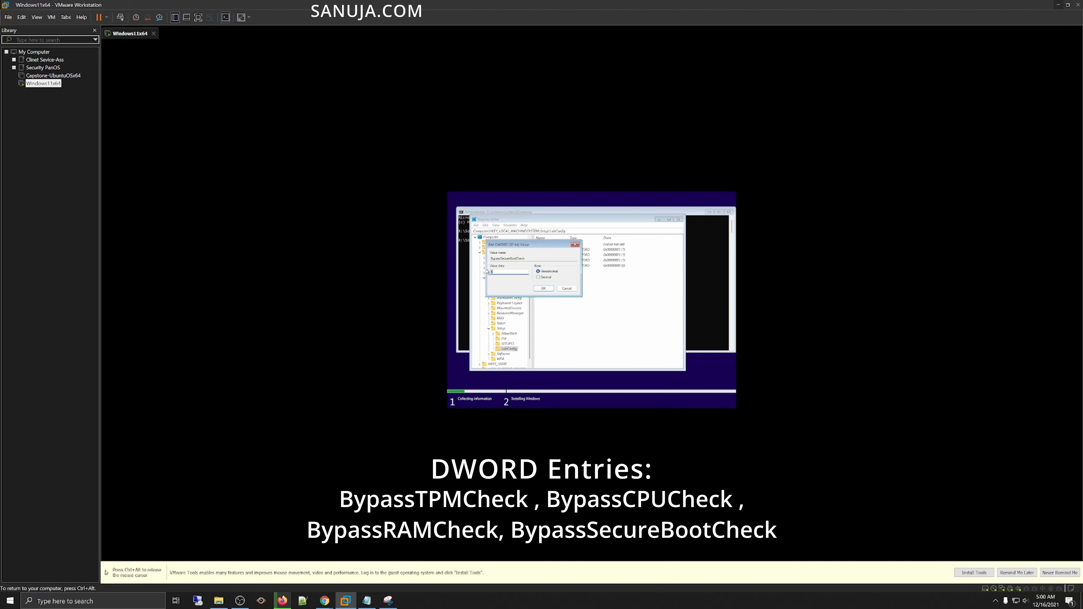
{"action": "type", "text": "1"}
{"action": "left_click", "coordinate": [544, 289]}
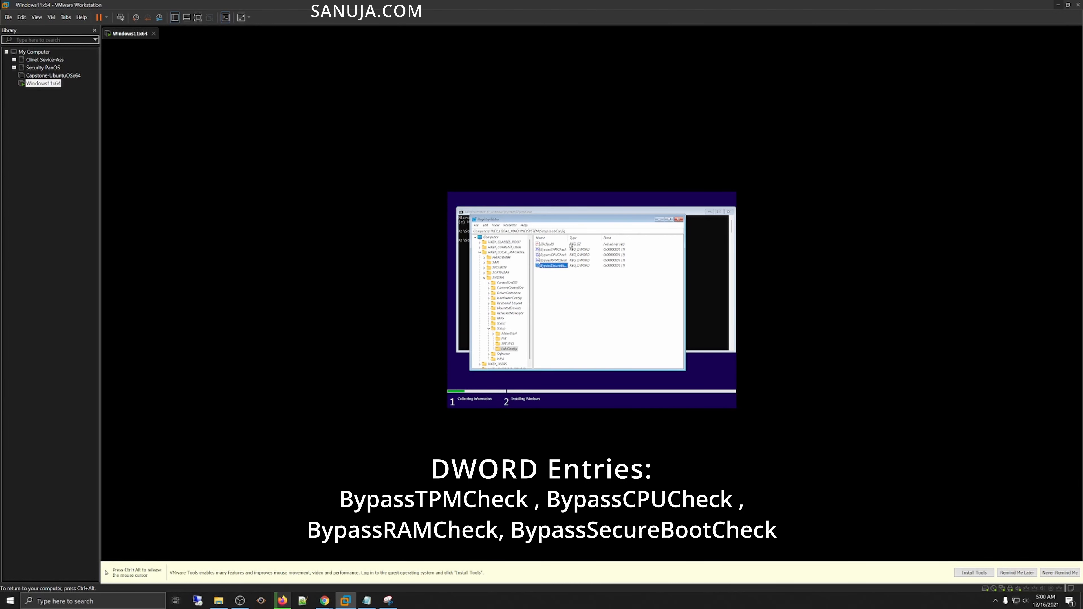
Step: Review the four Bypass DWORD values and their data in the LabConfig key
{"action": "left_click_drag", "start_coordinate": [568, 238], "coordinate": [587, 238]}
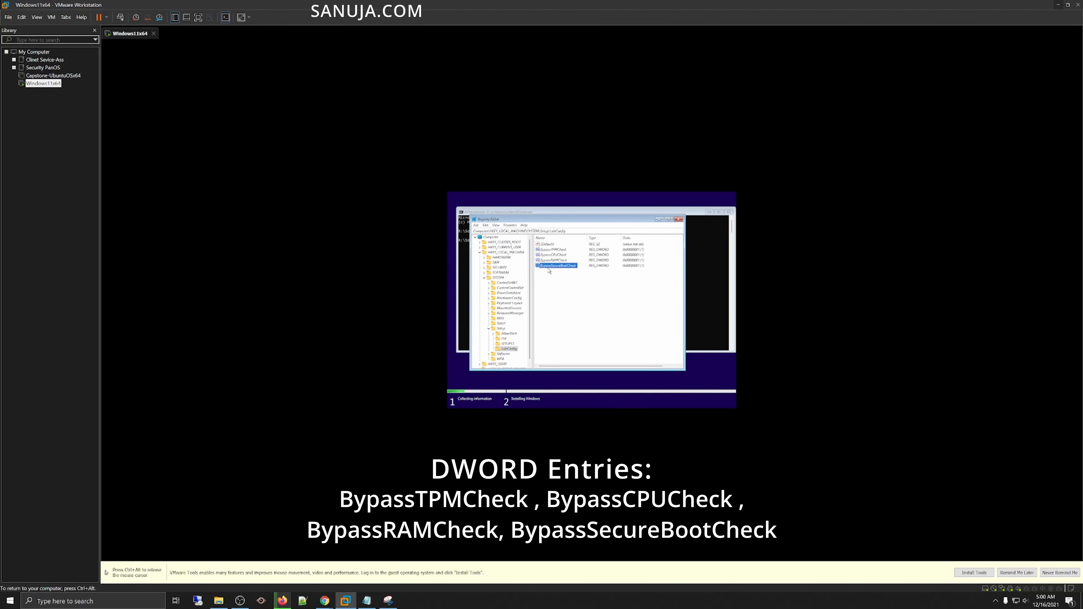
{"action": "left_click", "coordinate": [565, 256]}
{"action": "left_click", "coordinate": [564, 260]}
{"action": "left_click", "coordinate": [565, 266]}
Step: Close the Registry Editor, the command prompt and the incompatible-PC setup window, confirming the exit
{"action": "left_click", "coordinate": [679, 219]}
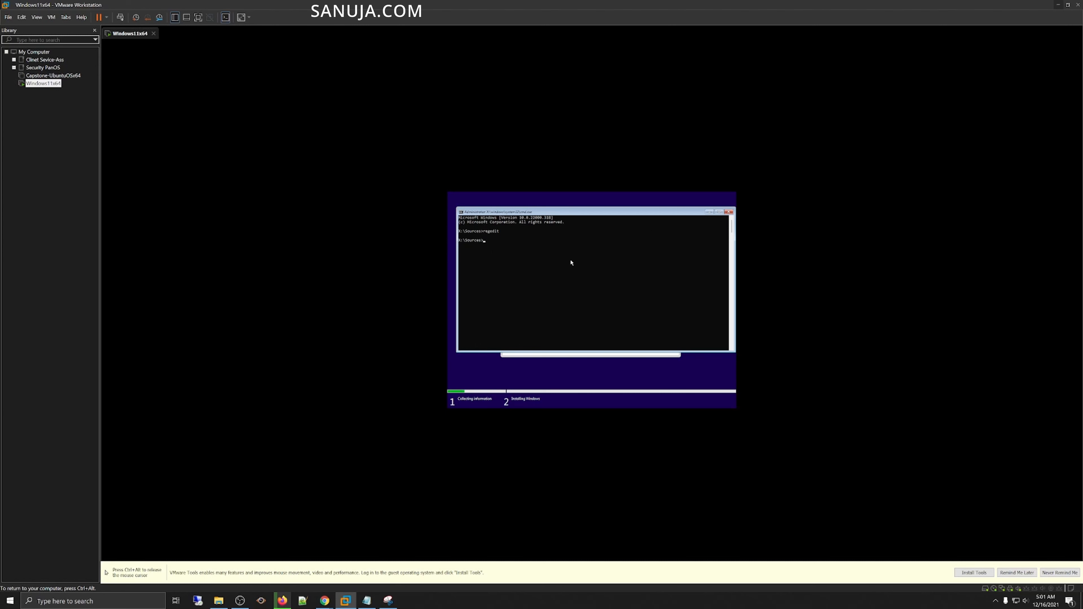
{"action": "left_click", "coordinate": [729, 212]}
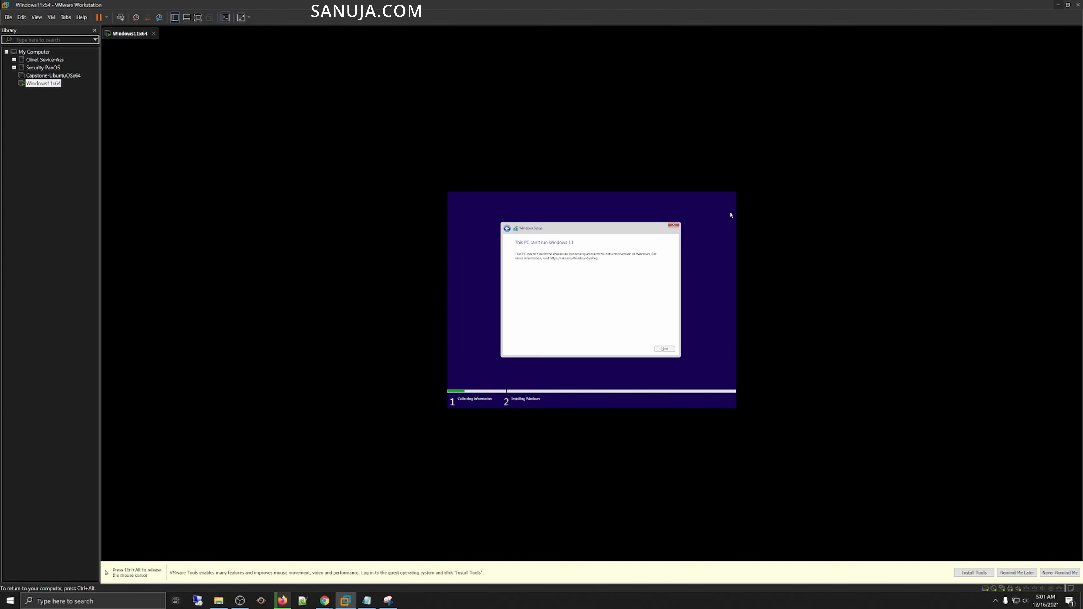
{"action": "left_click", "coordinate": [673, 225]}
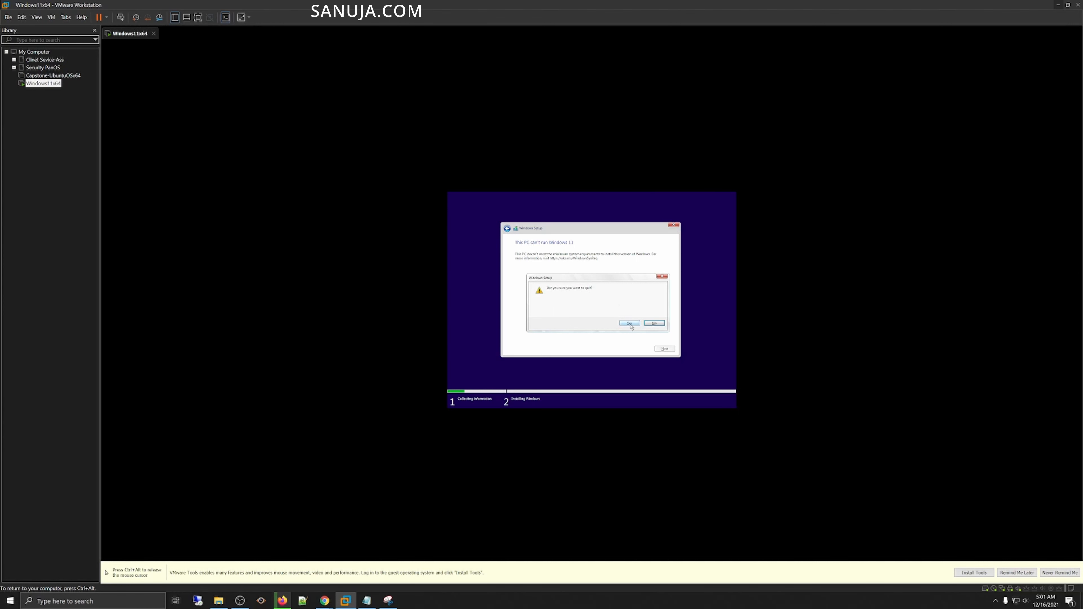
{"action": "left_click", "coordinate": [630, 325]}
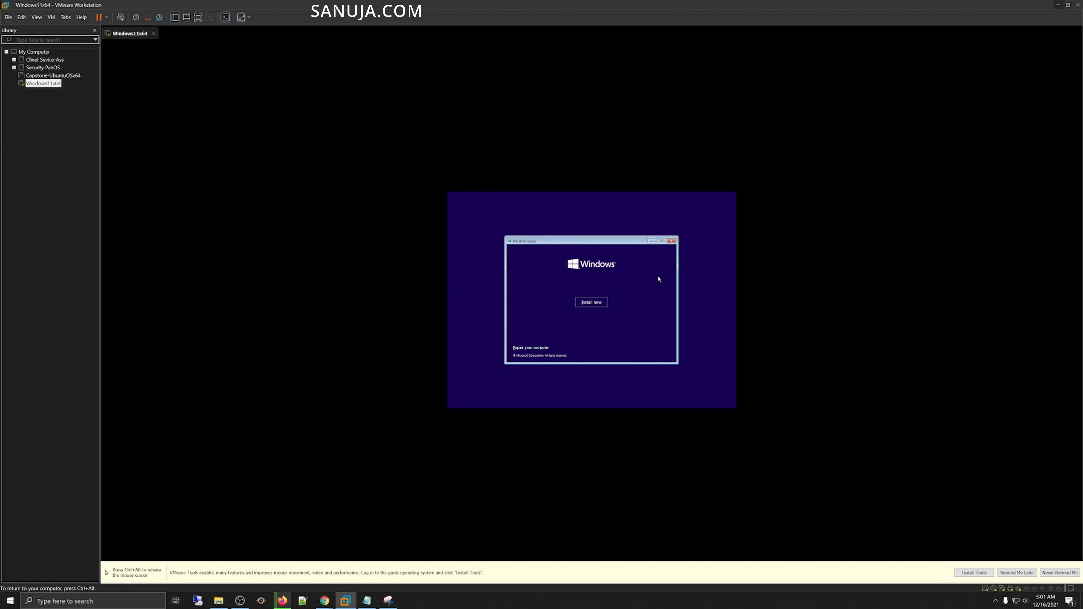
Step: Restart the Windows installation and proceed without entering a product key
{"action": "left_click", "coordinate": [593, 305]}
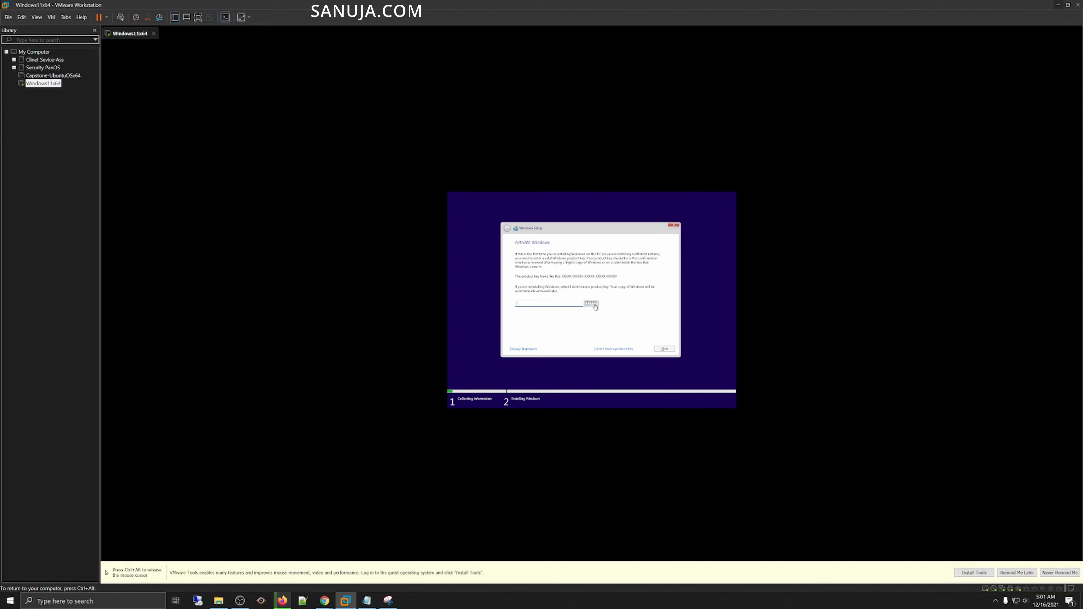
{"action": "left_click", "coordinate": [628, 349]}
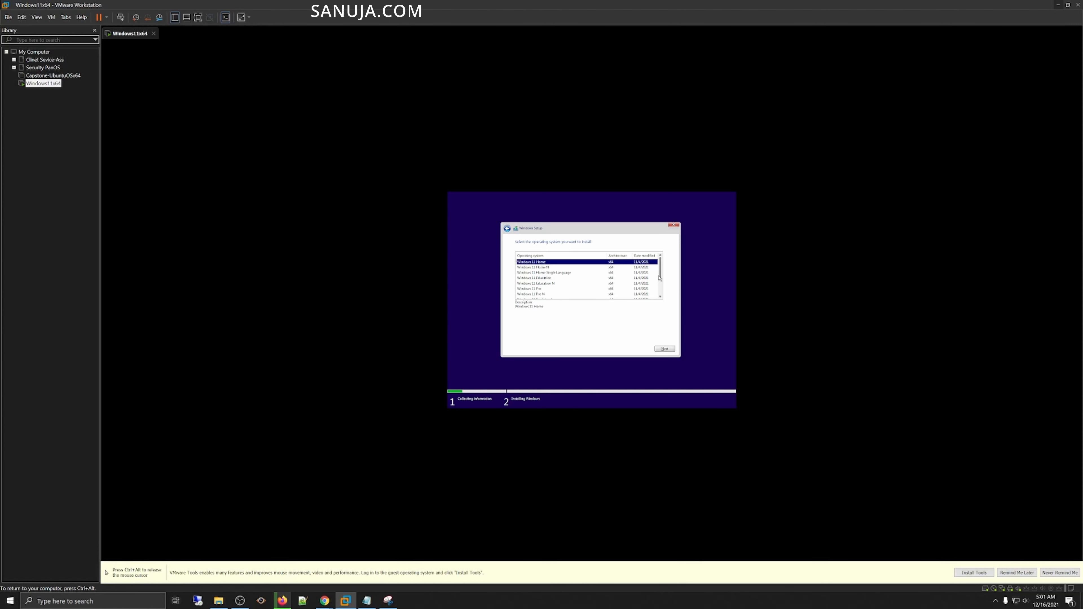
Step: Select Windows 11 Pro as the edition to install
{"action": "scroll", "coordinate": [606, 286], "scroll_direction": "down", "scroll_amount": 1}
{"action": "left_click", "coordinate": [538, 284]}
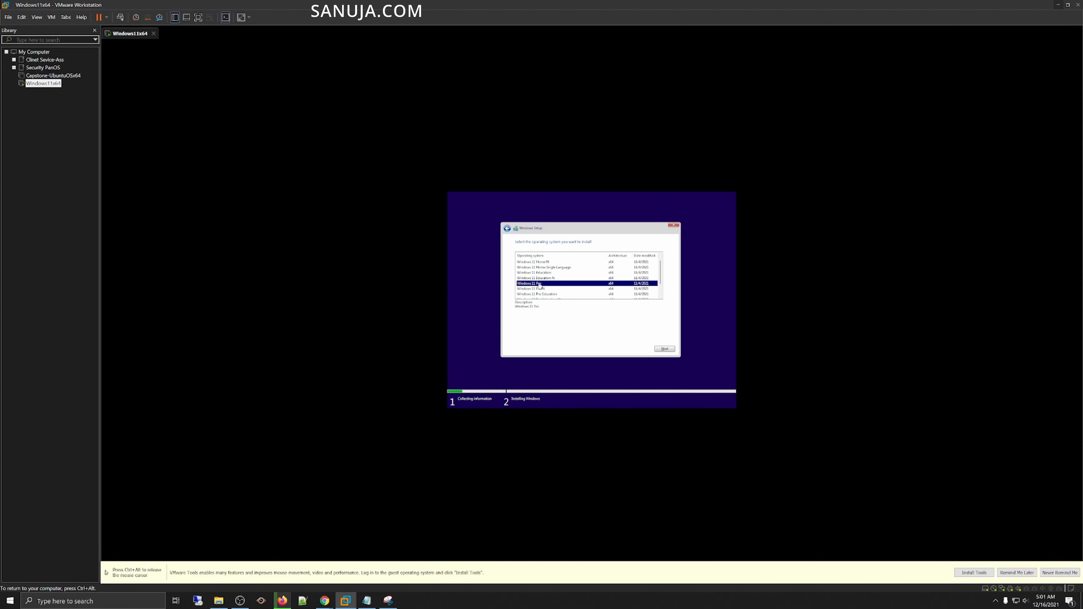
{"action": "left_click", "coordinate": [665, 348]}
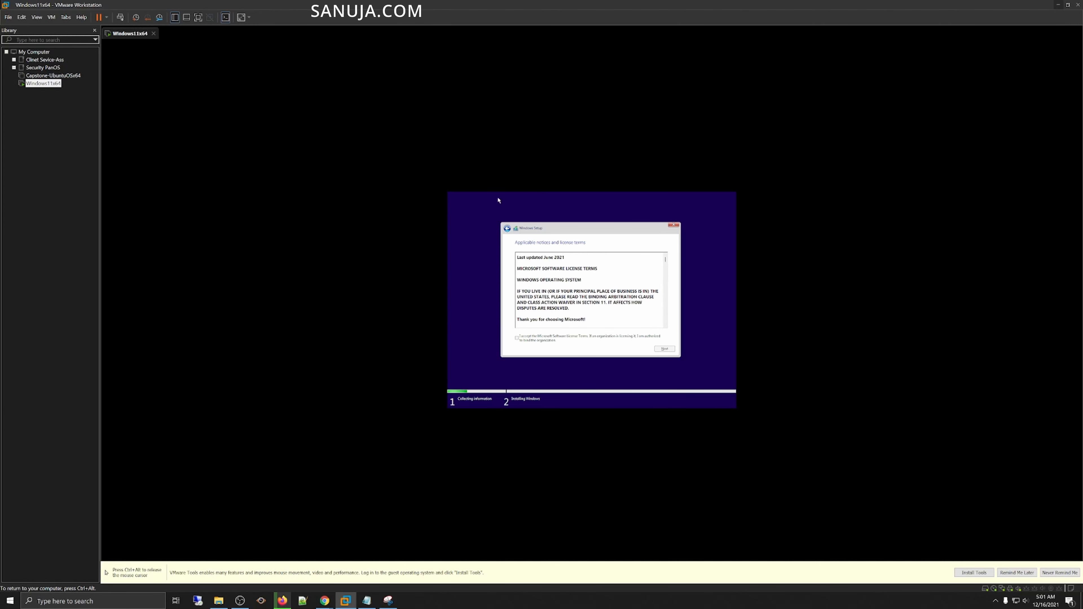
Step: Accept the Microsoft license terms and choose the Custom installation type
{"action": "left_click", "coordinate": [653, 399]}
{"action": "left_click", "coordinate": [517, 339]}
{"action": "mouse_move", "coordinate": [666, 260]}
{"action": "left_mouse_down"}
{"action": "mouse_move", "coordinate": [665, 322]}
{"action": "mouse_move", "coordinate": [665, 259]}
{"action": "left_mouse_up"}
{"action": "left_click", "coordinate": [667, 349]}
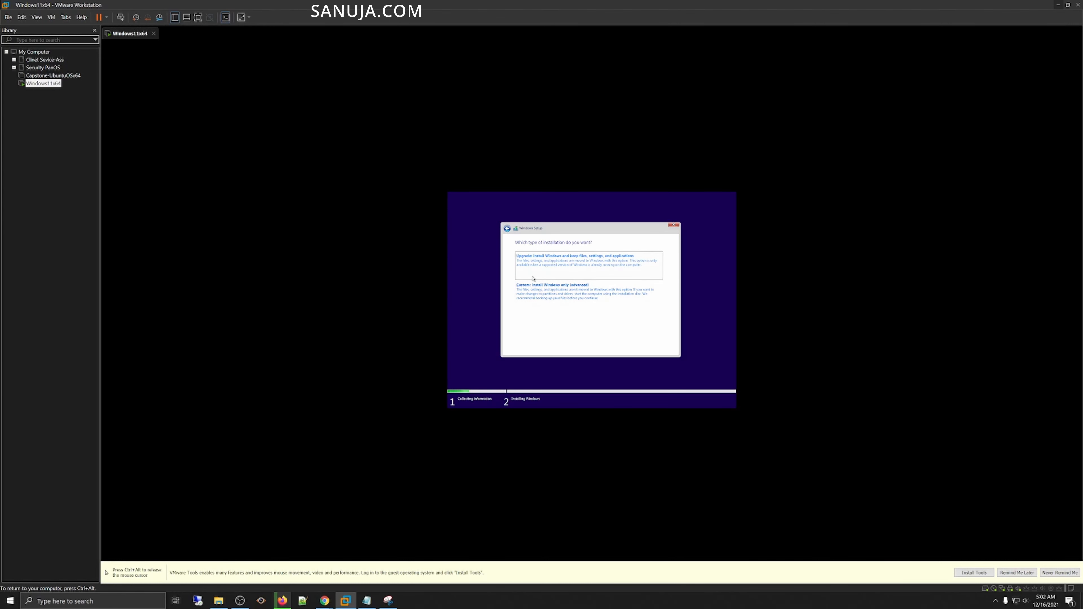
{"action": "left_click", "coordinate": [538, 297]}
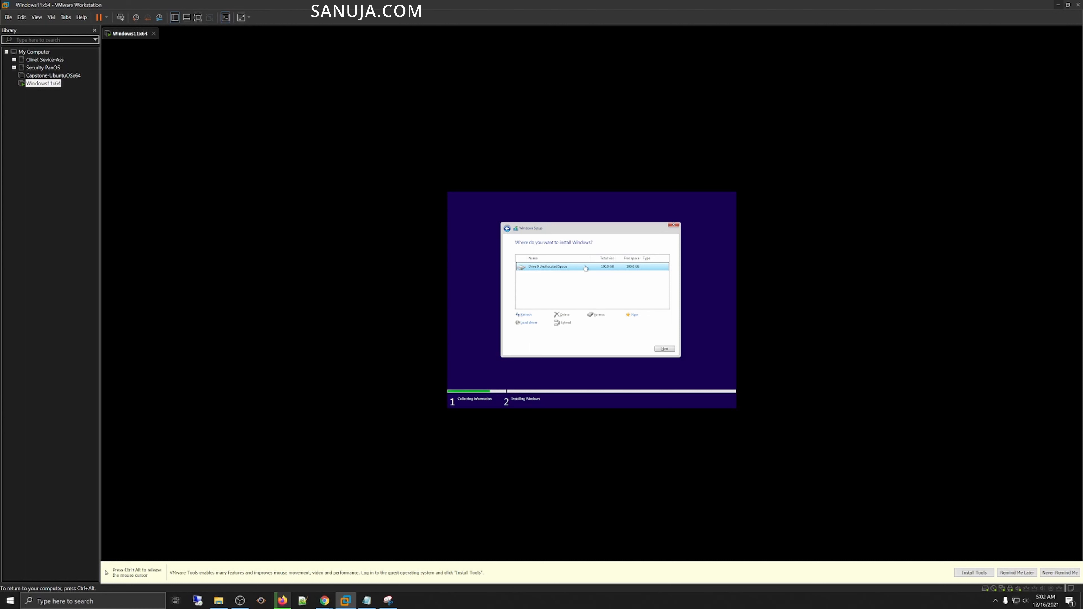
Step: Create a new partition from the unallocated virtual disk at full size and start installing Windows on the primary partition
{"action": "left_click", "coordinate": [634, 317]}
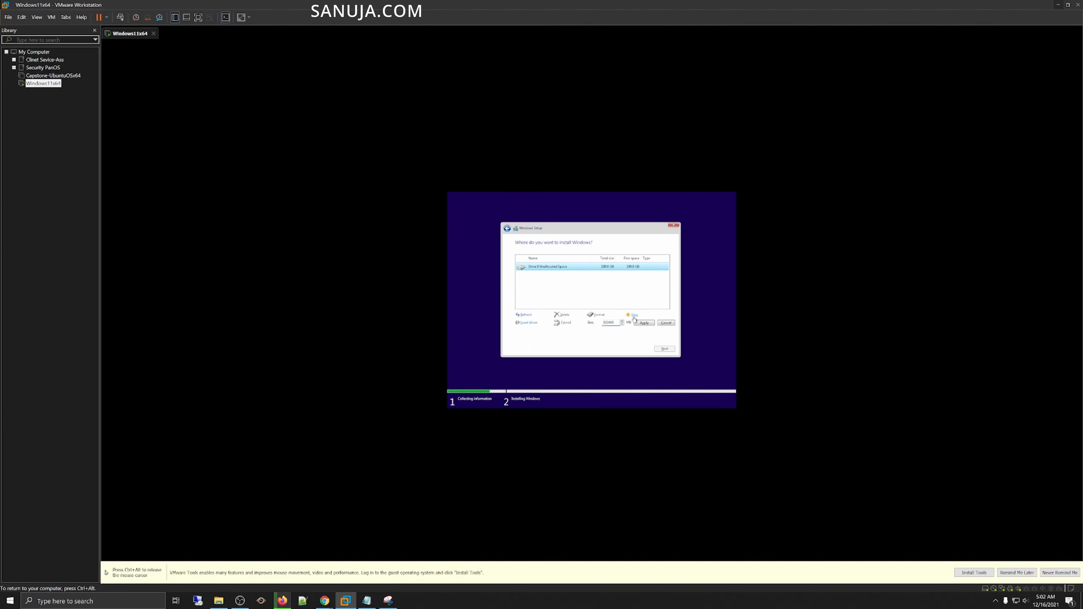
{"action": "left_click", "coordinate": [644, 323]}
{"action": "left_click", "coordinate": [631, 323]}
{"action": "left_click", "coordinate": [668, 350]}
Step: Switch the virtual machine's display to full screen mode while setup gets ready
{"action": "key", "text": "ctrl+alt"}
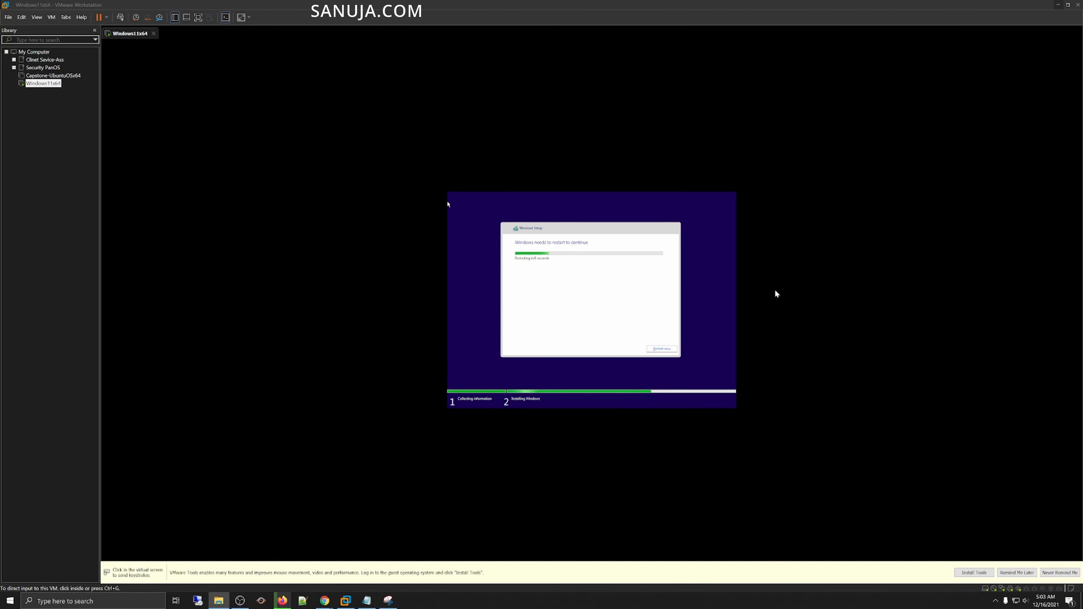
{"action": "left_click", "coordinate": [759, 295]}
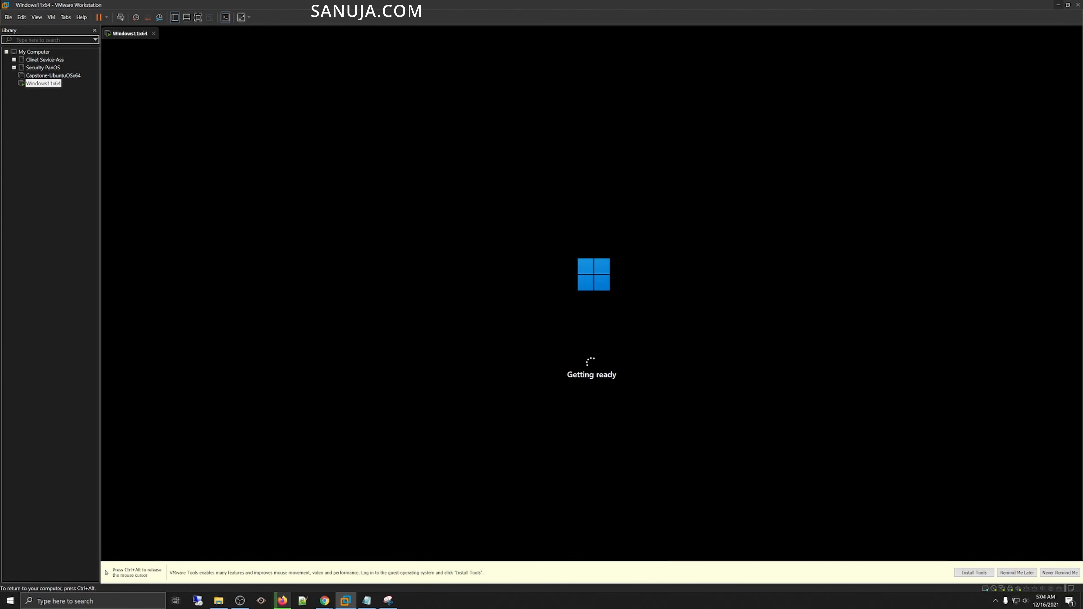
{"action": "key", "text": "ctrl+alt"}
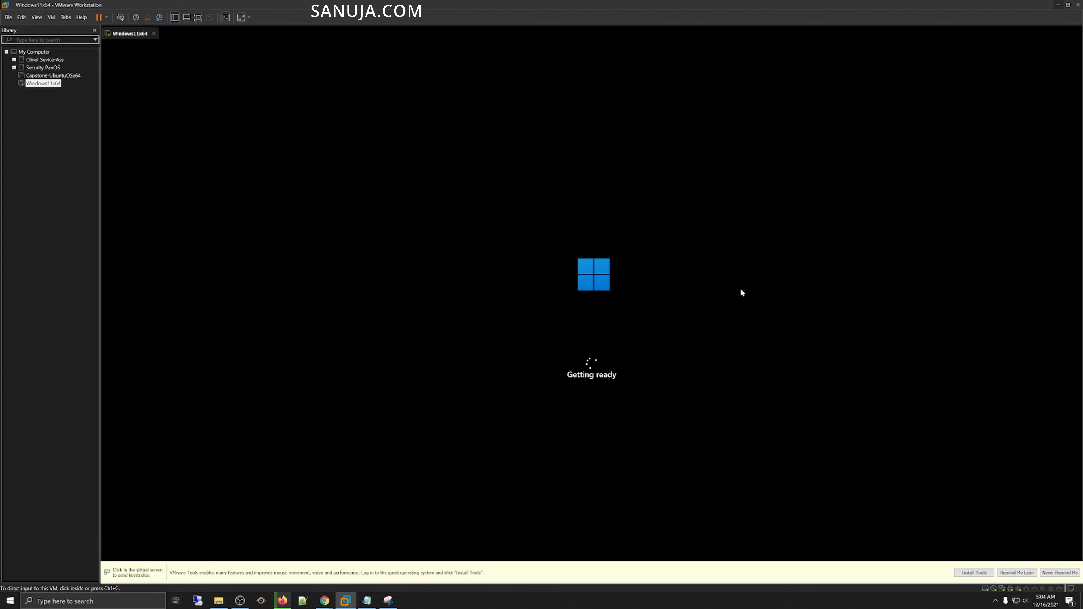
{"action": "left_click", "coordinate": [198, 17]}
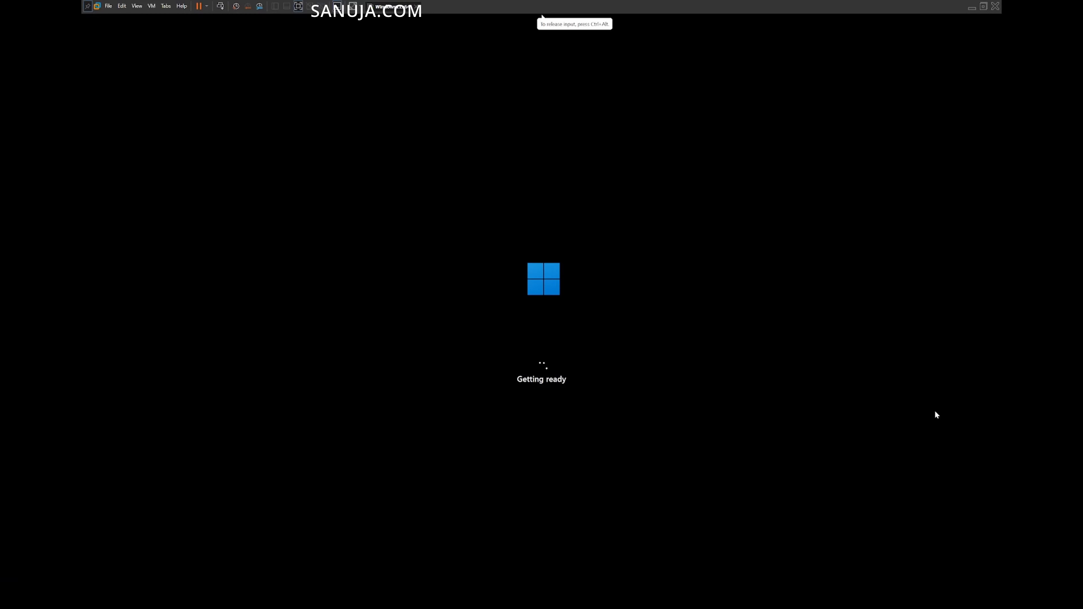